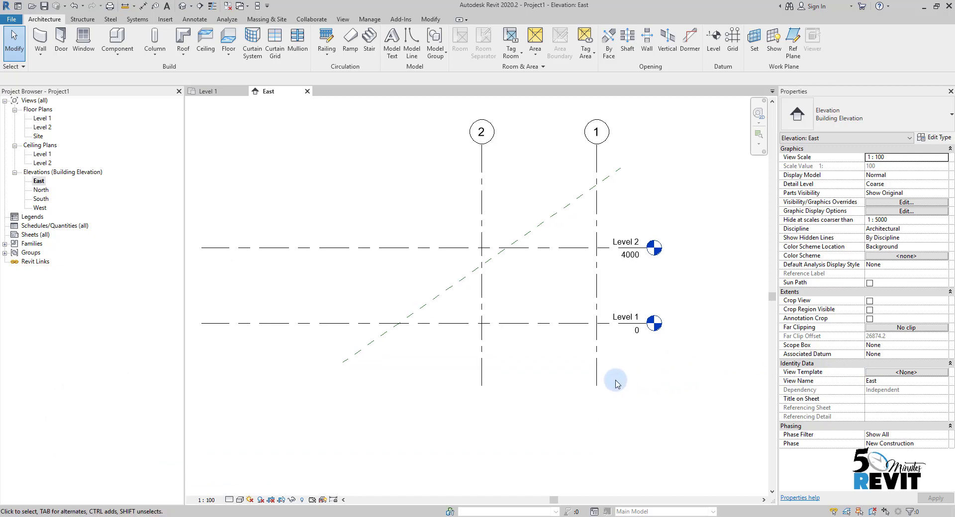
# Step: Pan and zoom around the East elevation to inspect its levels
pyautogui.moveTo(589, 375); pyautogui.dragTo(559, 388, button='middle')
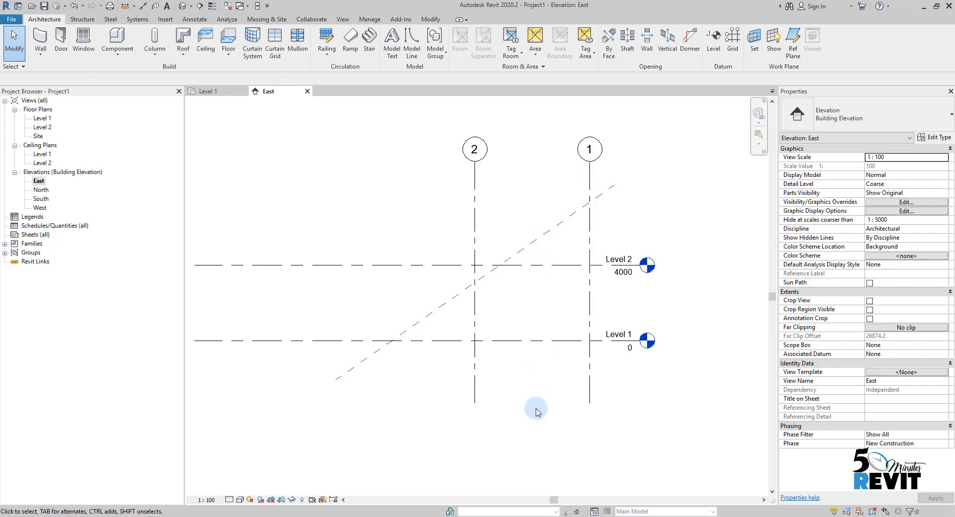
pyautogui.moveTo(542, 417); pyautogui.dragTo(583, 431, button='middle')
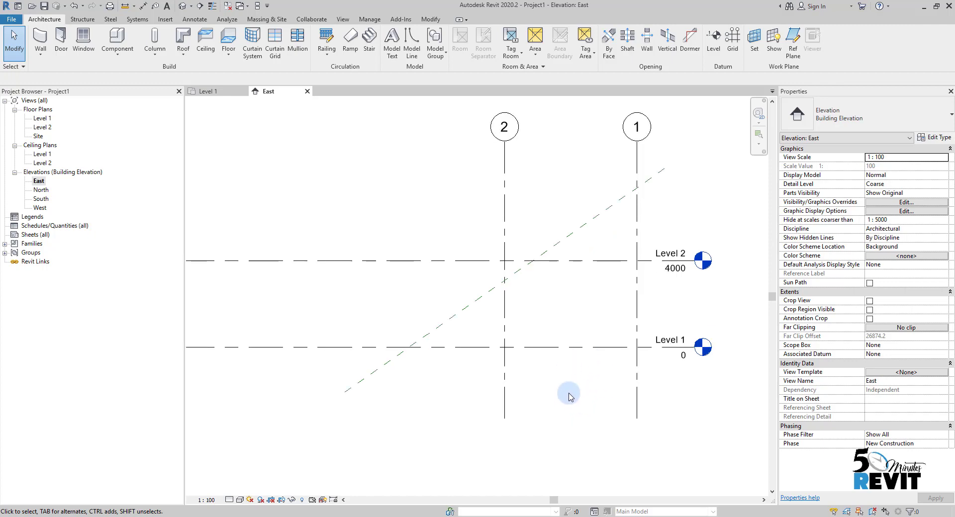
pyautogui.scroll(1, 568, 394)
pyautogui.moveTo(568, 394); pyautogui.dragTo(605, 413, button='middle')
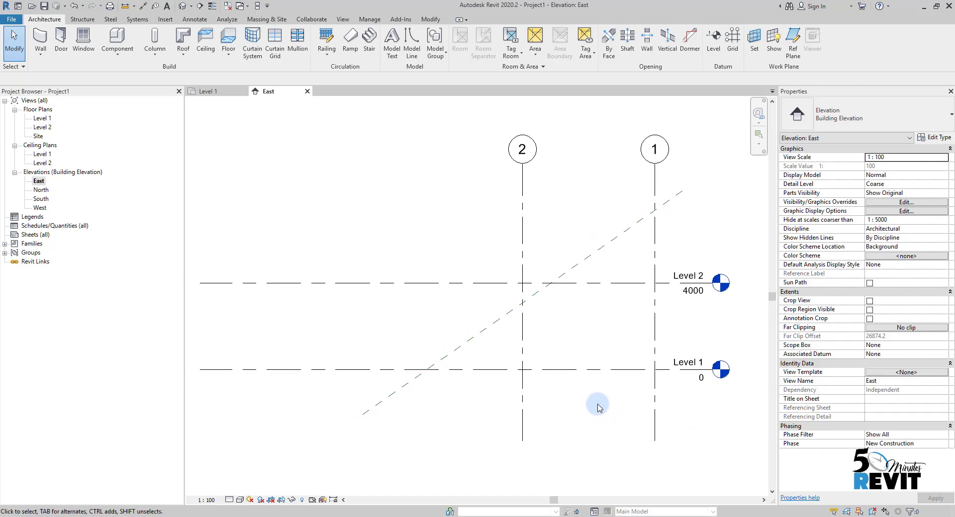
pyautogui.scroll(-1, 577, 407)
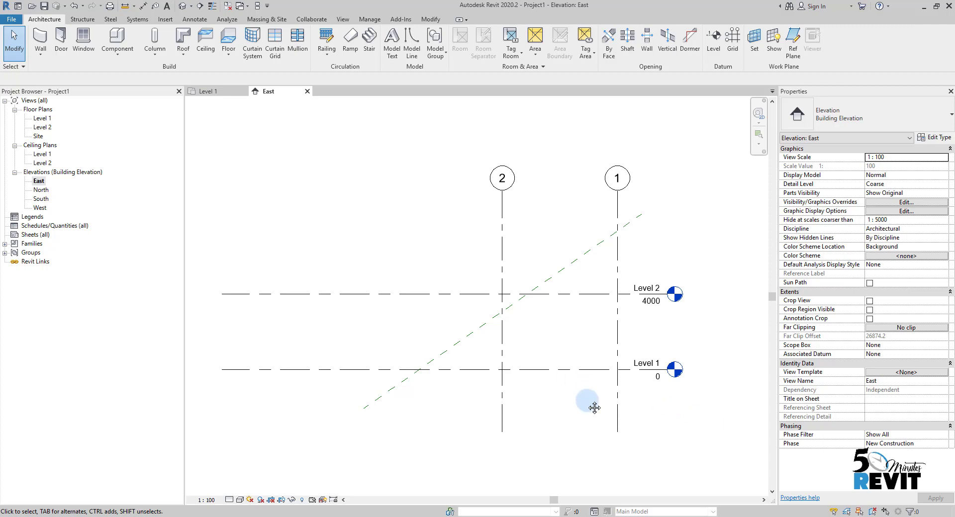
pyautogui.moveTo(594, 403); pyautogui.dragTo(591, 406, button='middle')
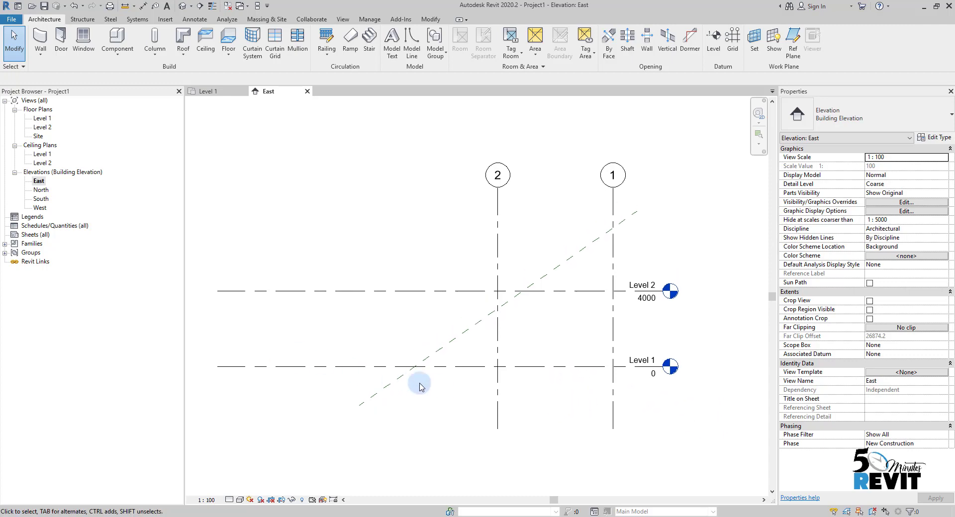
pyautogui.moveTo(387, 340); pyautogui.dragTo(389, 350, button='middle')
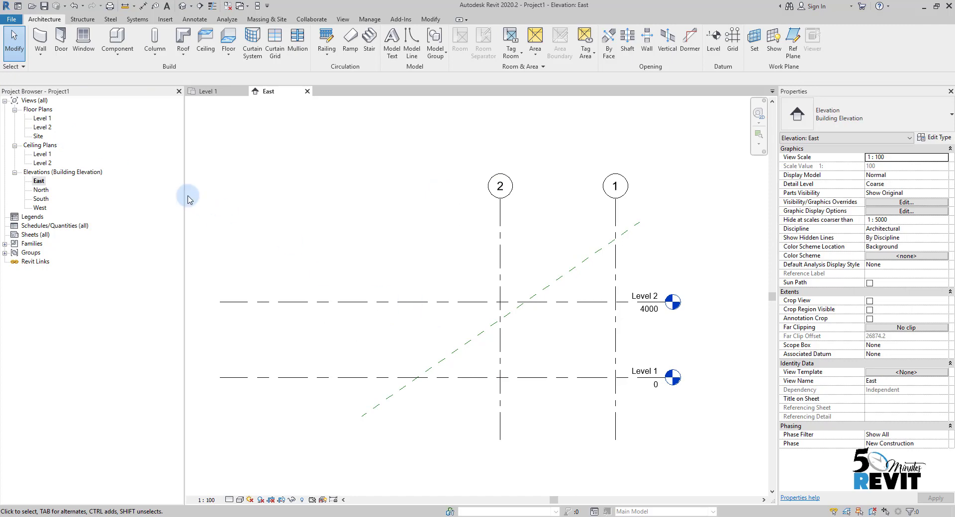
# Step: Open the Level 1 floor plan and, from its south marker, the South elevation
pyautogui.doubleClick(43, 118)
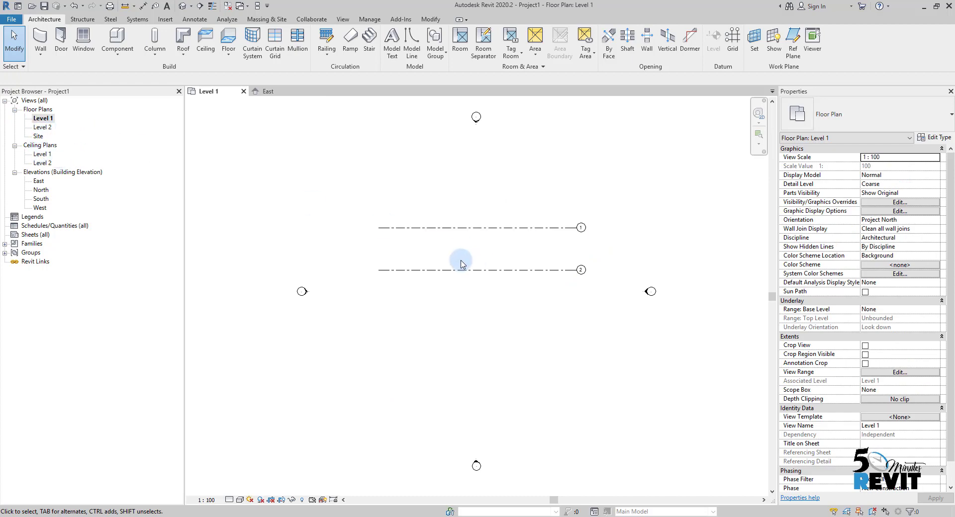
pyautogui.scroll(4, 498, 271)
pyautogui.scroll(-3, 547, 263)
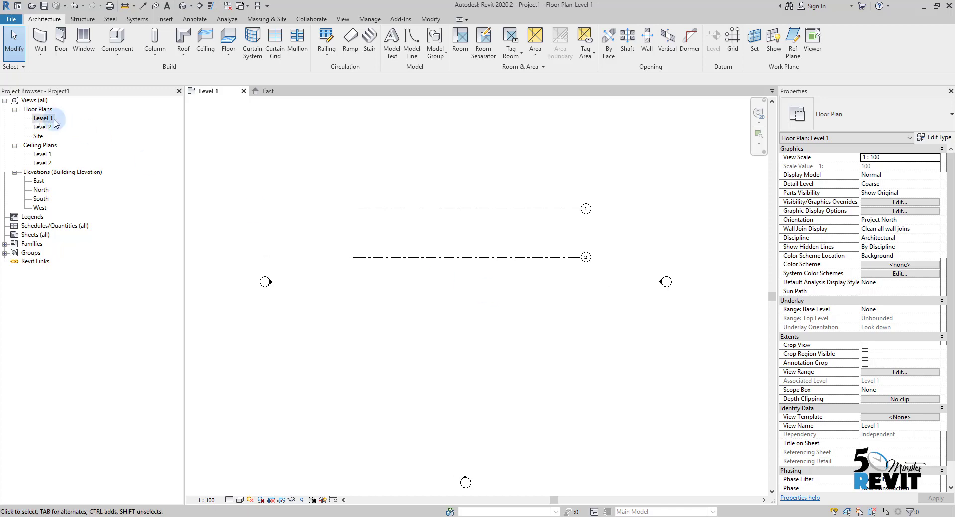
pyautogui.moveTo(509, 397); pyautogui.dragTo(511, 368, button='middle')
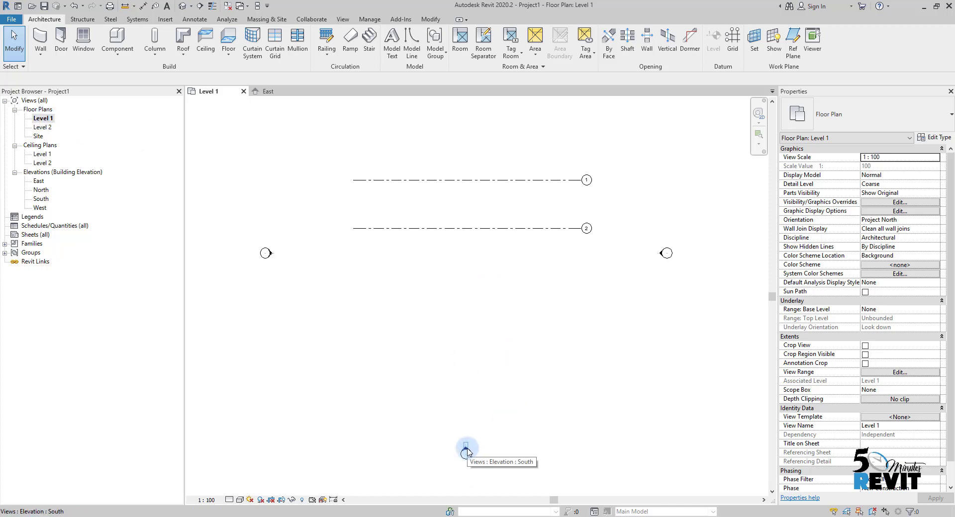
pyautogui.doubleClick(466, 451)
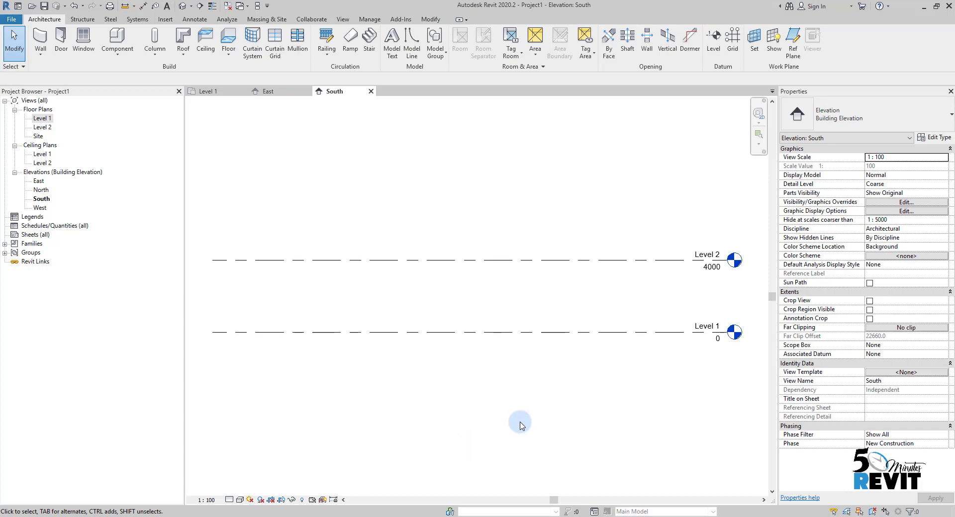
pyautogui.scroll(2, 570, 351)
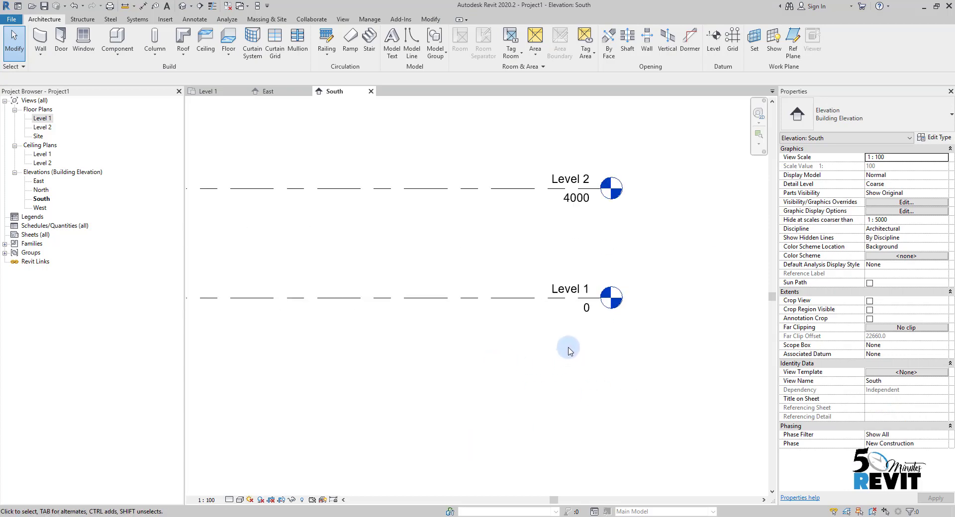
# Step: Return to Level 1, reopen the South elevation and select Level 2
pyautogui.doubleClick(610, 301)
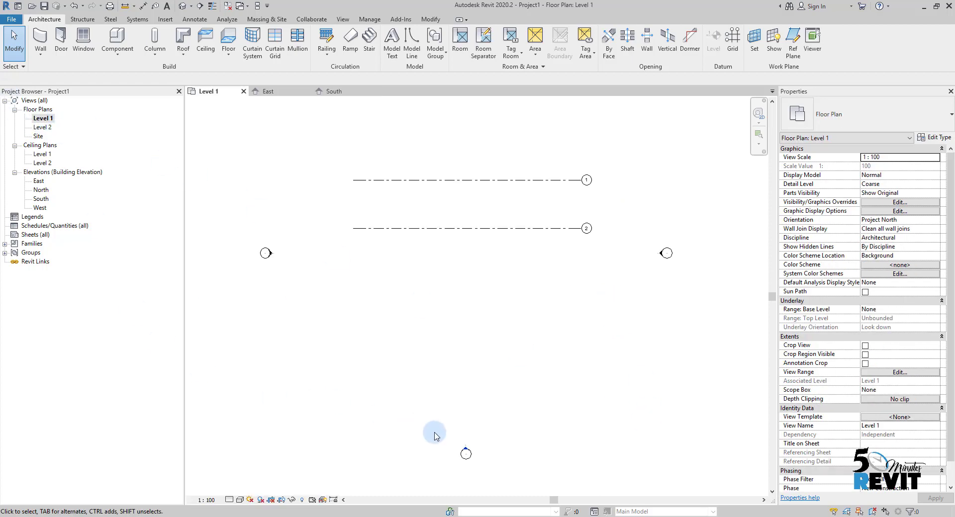
pyautogui.doubleClick(466, 451)
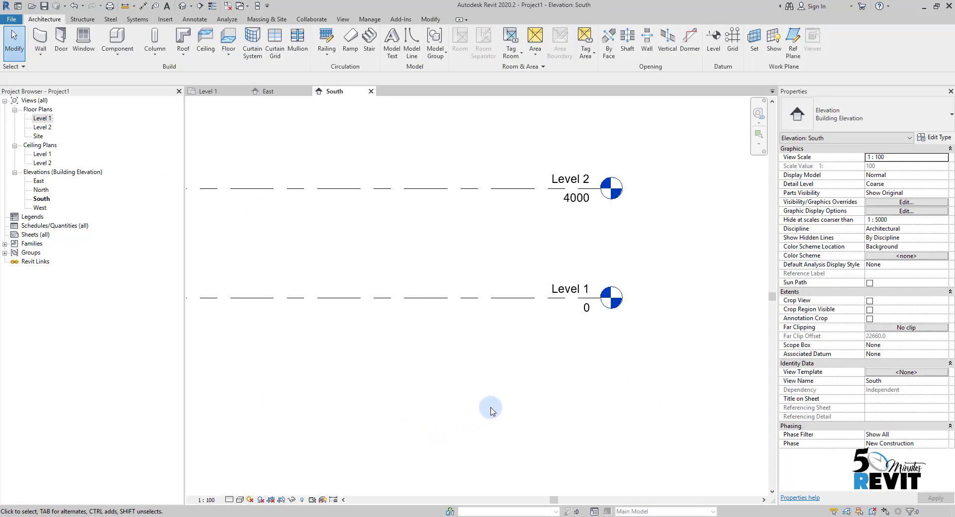
pyautogui.moveTo(485, 371); pyautogui.dragTo(551, 423, button='middle')
pyautogui.scroll(-2, 528, 400)
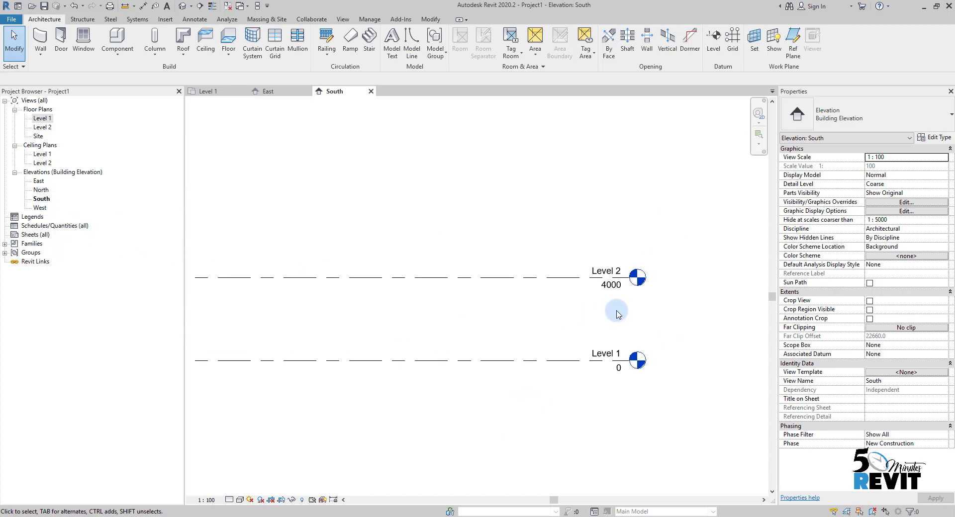
pyautogui.click(613, 288)
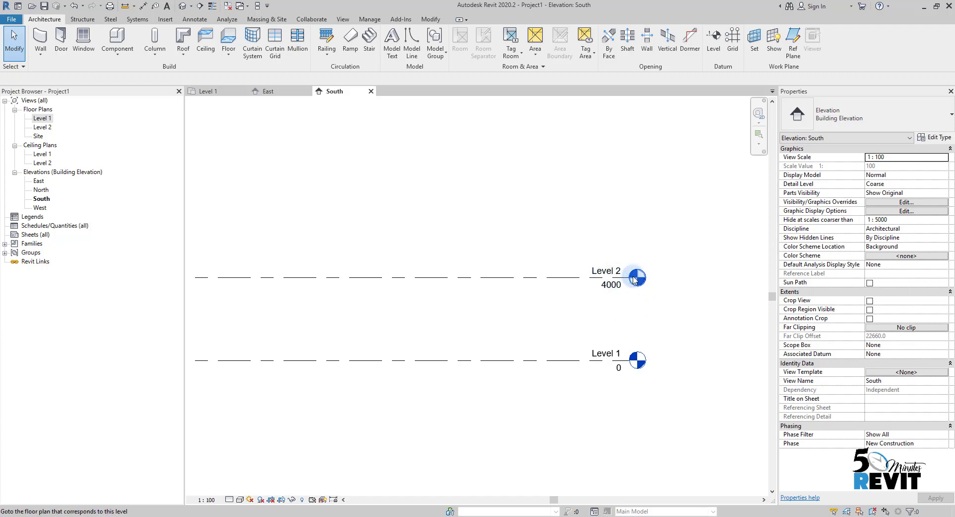
# Step: Open the Level 2 floor plan from its level head and pan to show grids 1 and 2
pyautogui.doubleClick(608, 281)
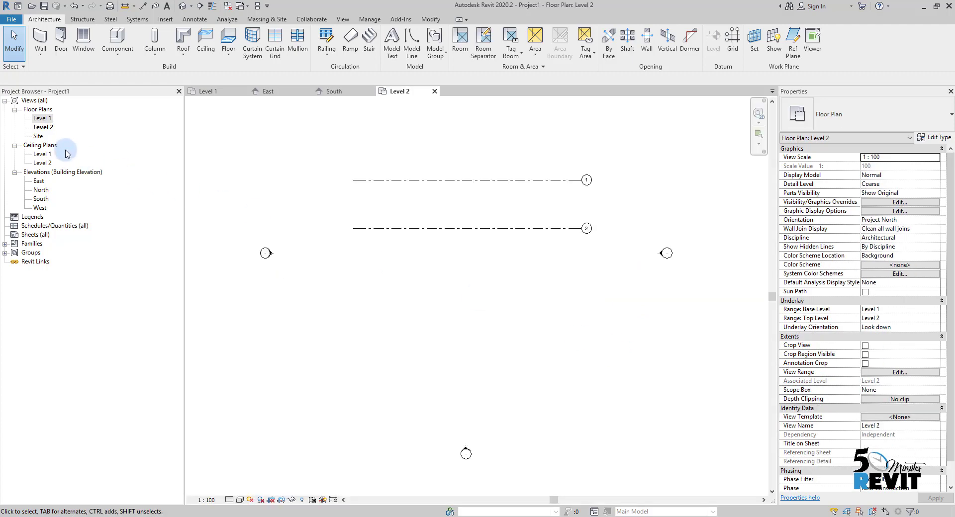
pyautogui.moveTo(530, 341); pyautogui.dragTo(494, 345, button='middle')
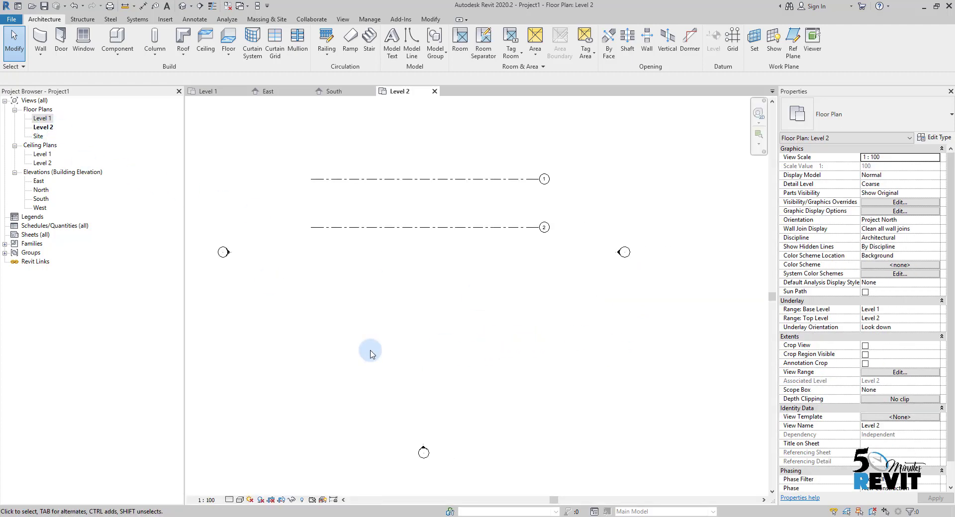
pyautogui.moveTo(428, 351); pyautogui.dragTo(398, 353, button='middle')
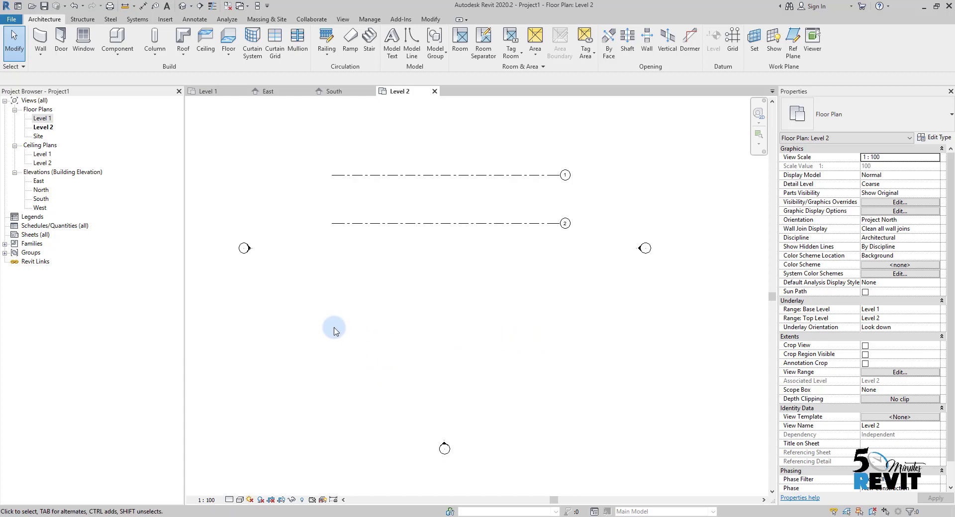
pyautogui.click(48, 129)
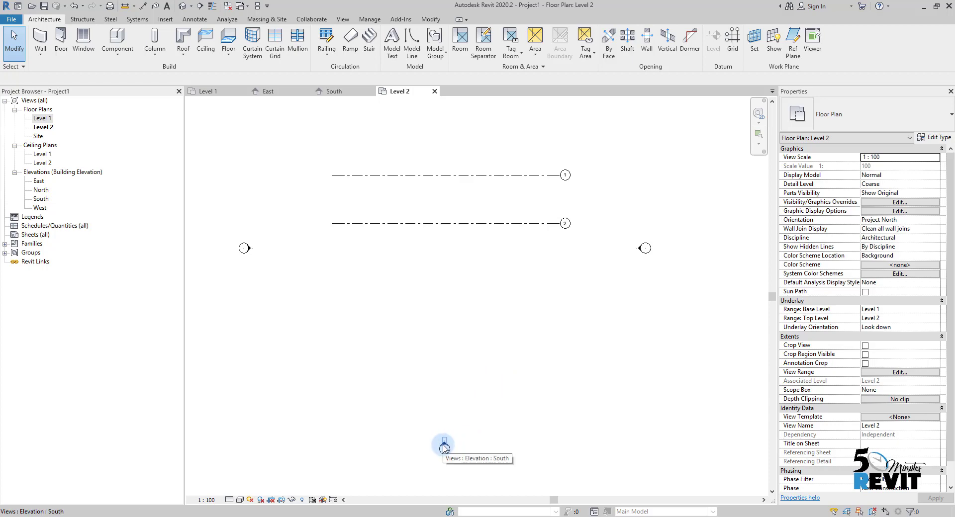
pyautogui.doubleClick(445, 448)
pyautogui.scroll(-2, 547, 393)
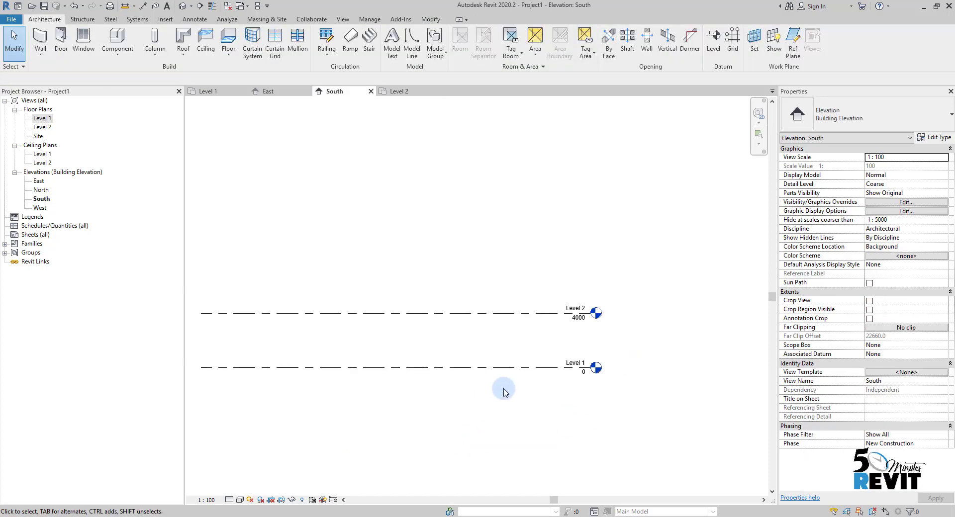
pyautogui.moveTo(499, 388)
pyautogui.mouseDown(button='middle')
pyautogui.moveTo(635, 412)
pyautogui.moveTo(579, 407)
pyautogui.mouseUp(button='middle')
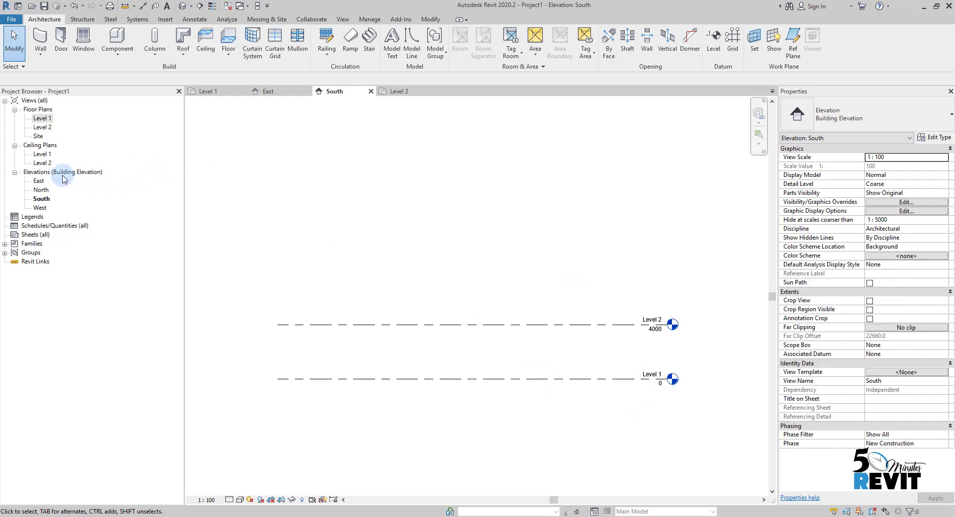
pyautogui.doubleClick(49, 119)
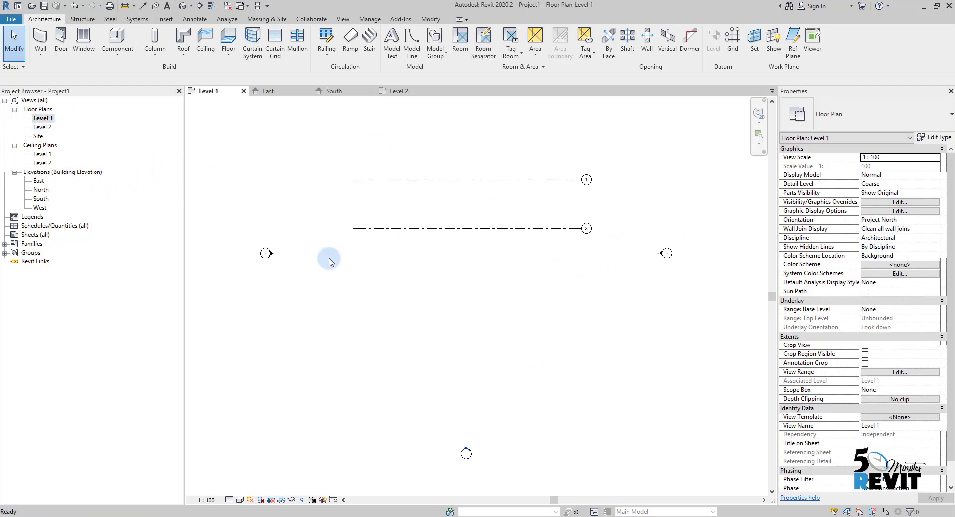
pyautogui.scroll(-2, 480, 328)
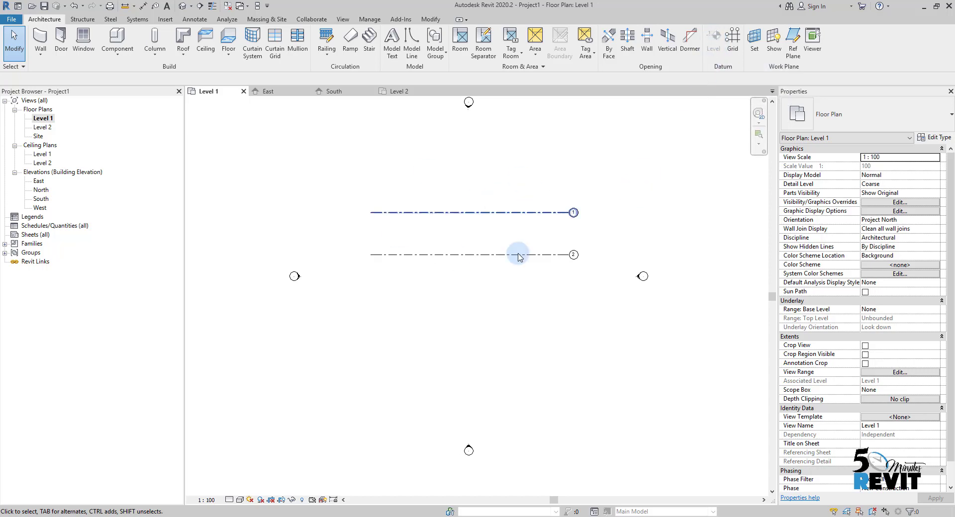
pyautogui.doubleClick(42, 127)
pyautogui.scroll(-3, 533, 286)
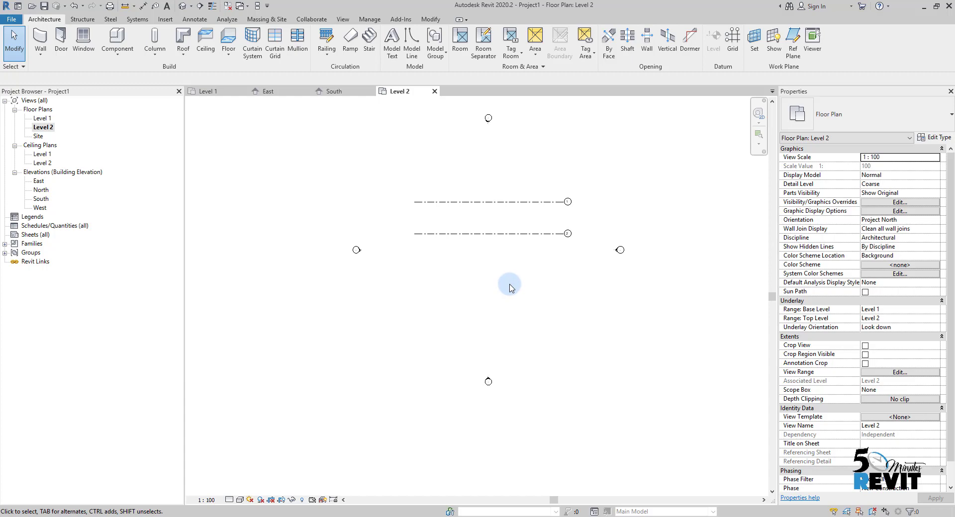
# Step: In the East elevation, delete the diagonal reference plane, grid 1 and grid 2, then recentre
pyautogui.doubleClick(38, 182)
pyautogui.moveTo(559, 386); pyautogui.dragTo(580, 376, button='middle')
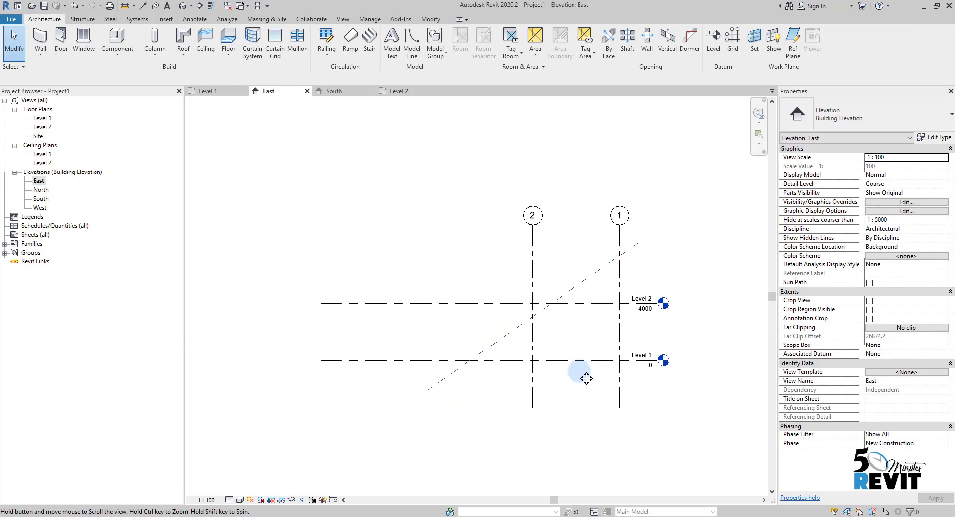
pyautogui.click(604, 272)
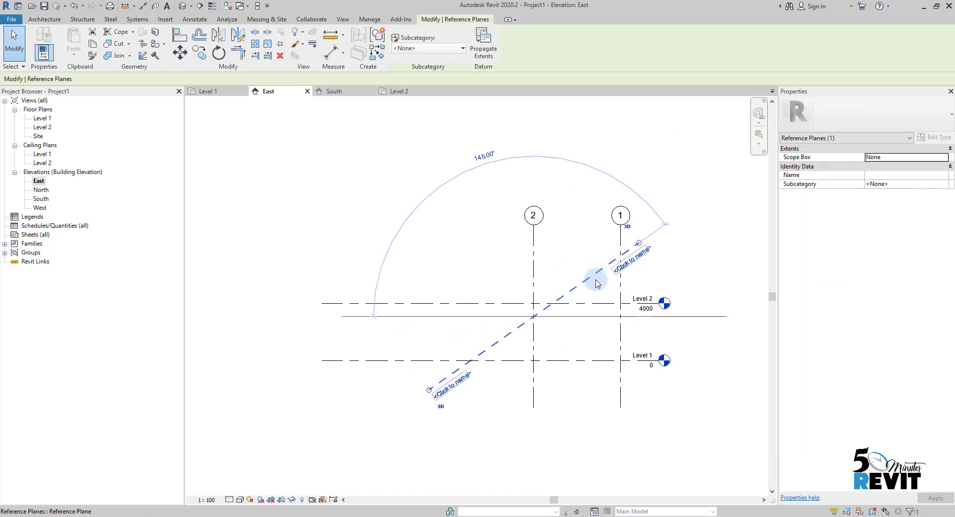
pyautogui.press('Delete')
pyautogui.click(619, 273)
pyautogui.press('Delete')
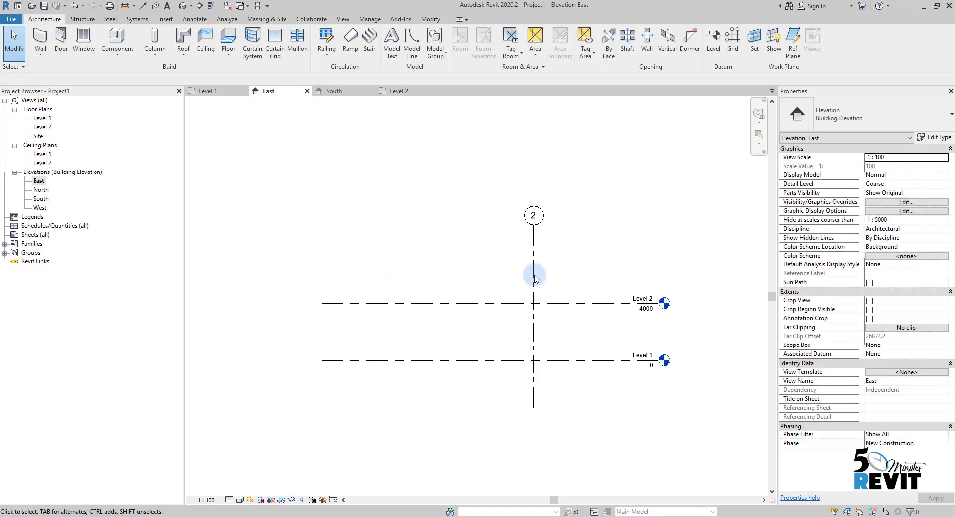
pyautogui.click(533, 277)
pyautogui.press('Delete')
pyautogui.moveTo(617, 389); pyautogui.dragTo(609, 352, button='middle')
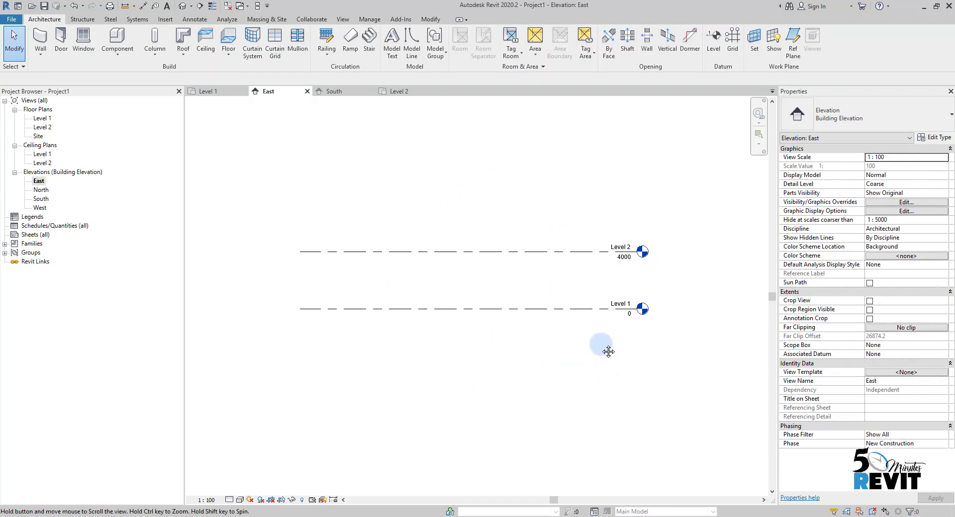
pyautogui.scroll(2, 481, 364)
pyautogui.moveTo(482, 341); pyautogui.dragTo(610, 330, button='middle')
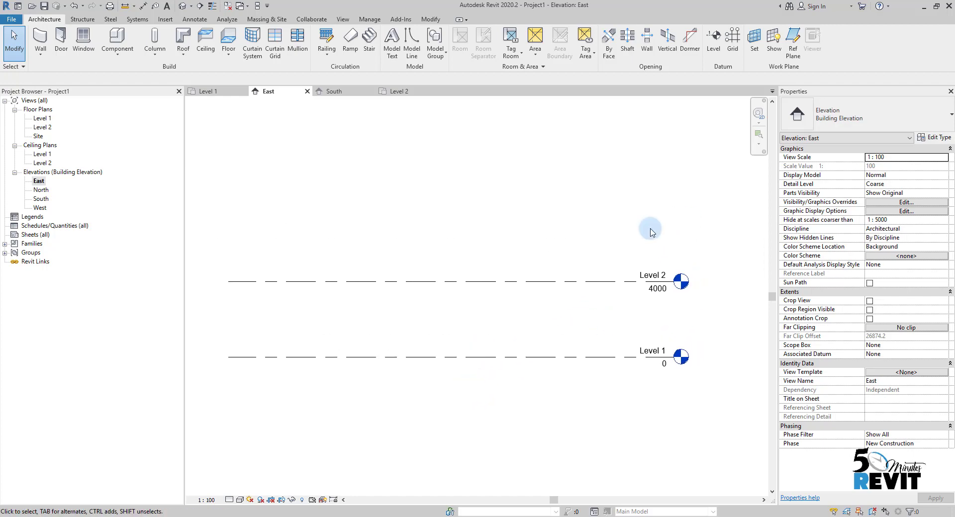
# Step: Start a new level above Level 2 with Make Plan View turned off, picking its left end
pyautogui.click(713, 38)
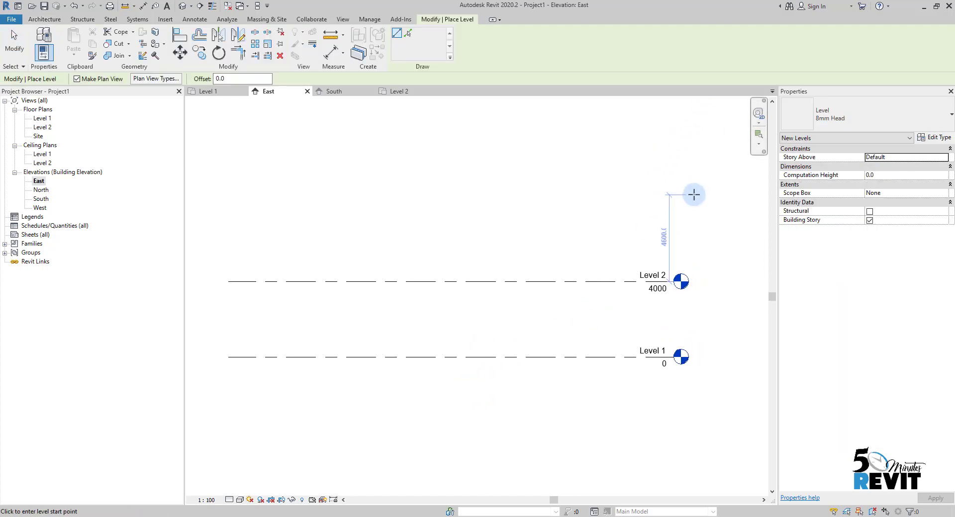
pyautogui.scroll(-2, 518, 216)
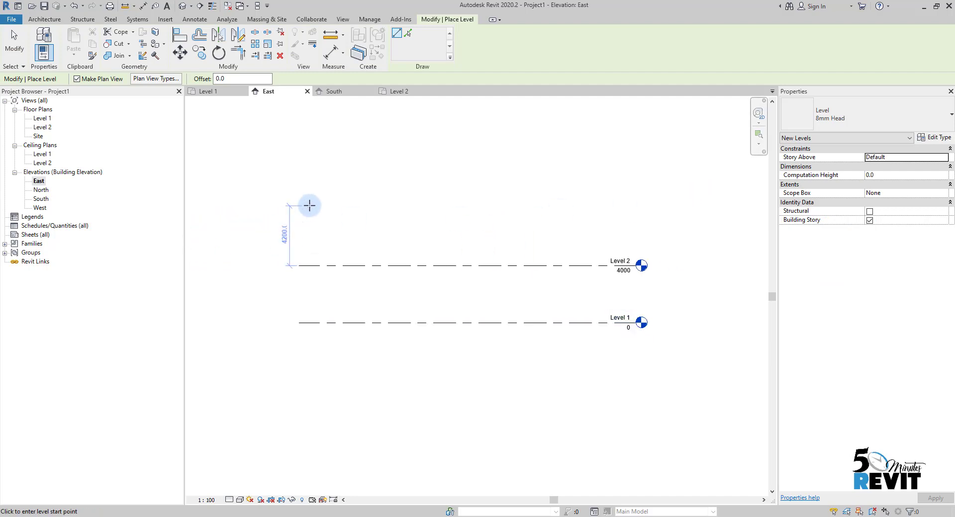
pyautogui.moveTo(313, 226); pyautogui.dragTo(297, 253, button='middle')
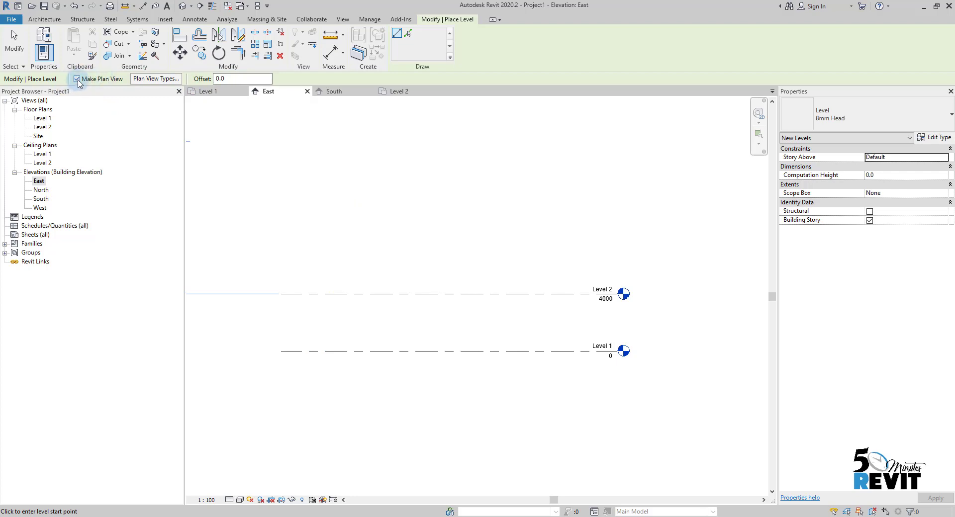
pyautogui.click(77, 79)
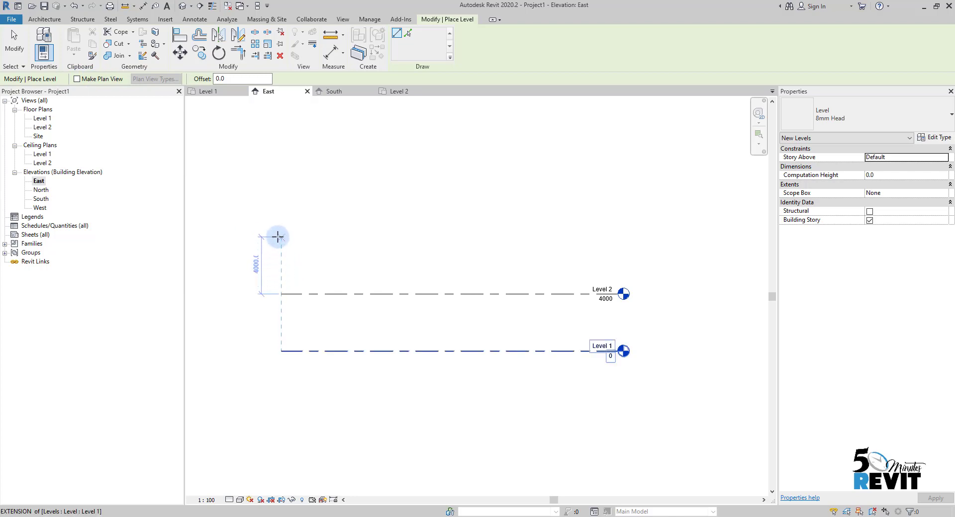
pyautogui.click(279, 230)
# Step: Finish the Level 3 line at its right end and exit the Level tool
pyautogui.click(616, 231)
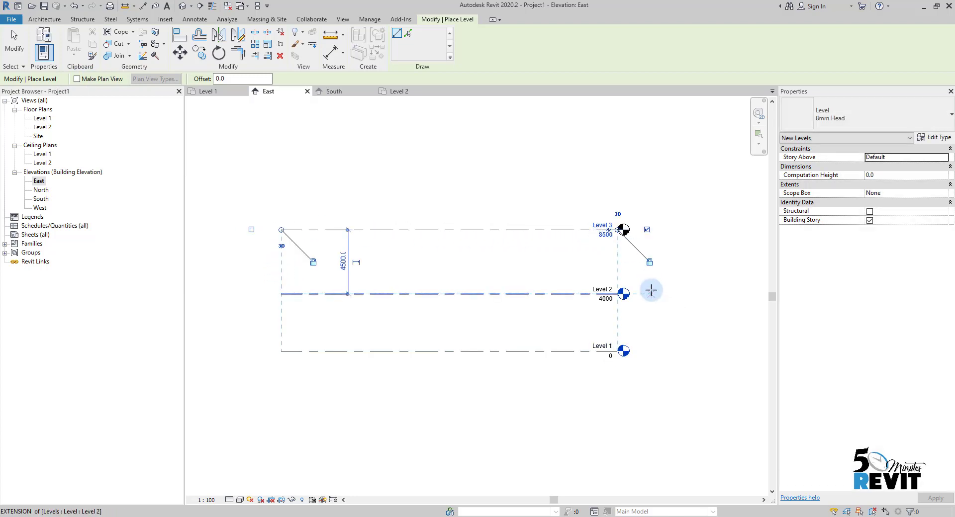
pyautogui.press('Escape')
pyautogui.press('Escape')
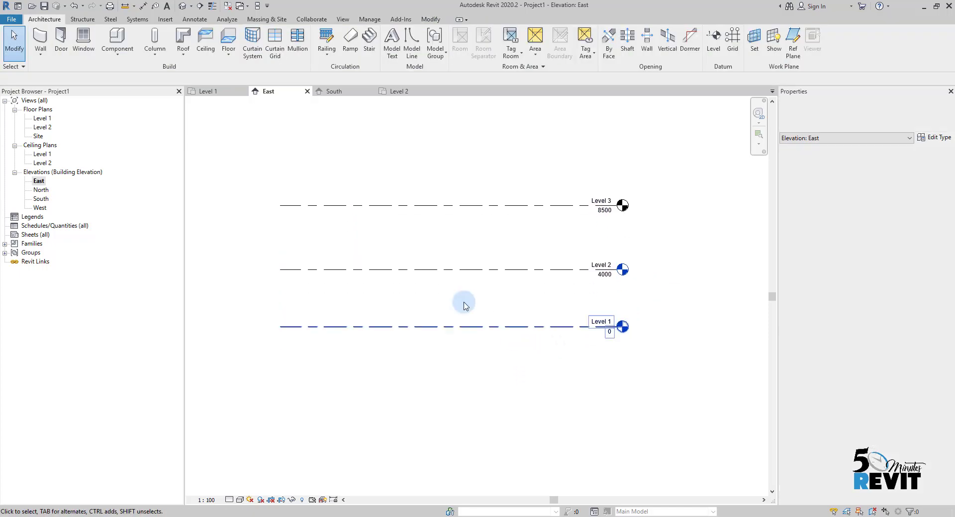
pyautogui.scroll(2, 454, 292)
pyautogui.moveTo(454, 293); pyautogui.dragTo(504, 327, button='middle')
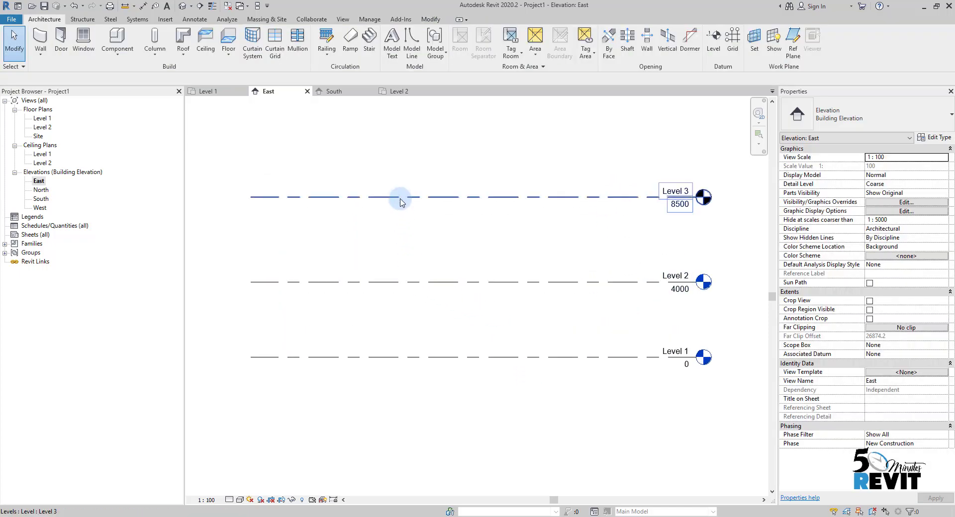
# Step: Change Level 3's 4500 spacing above Level 2 to 4000, placing it at 8000
pyautogui.moveTo(395, 198); pyautogui.dragTo(392, 357)
pyautogui.moveTo(411, 334); pyautogui.dragTo(430, 346, button='middle')
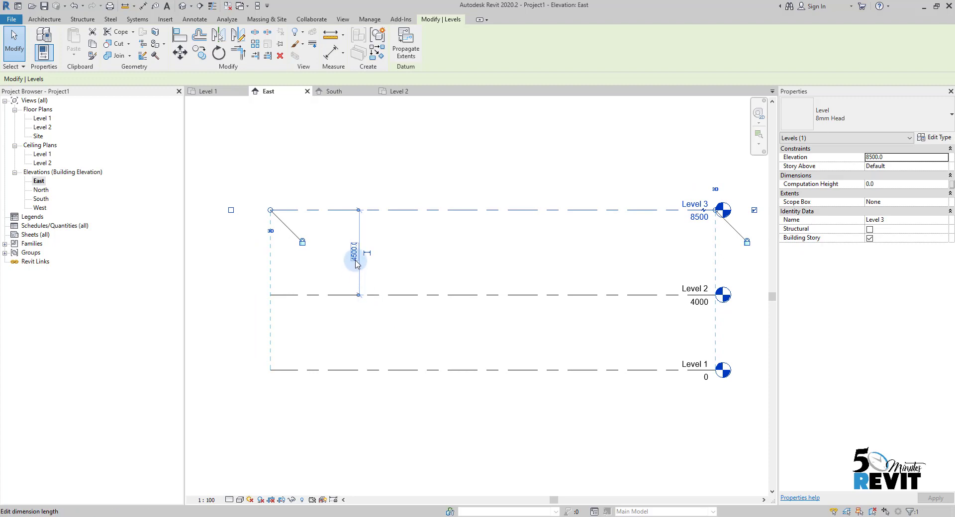
pyautogui.click(356, 255)
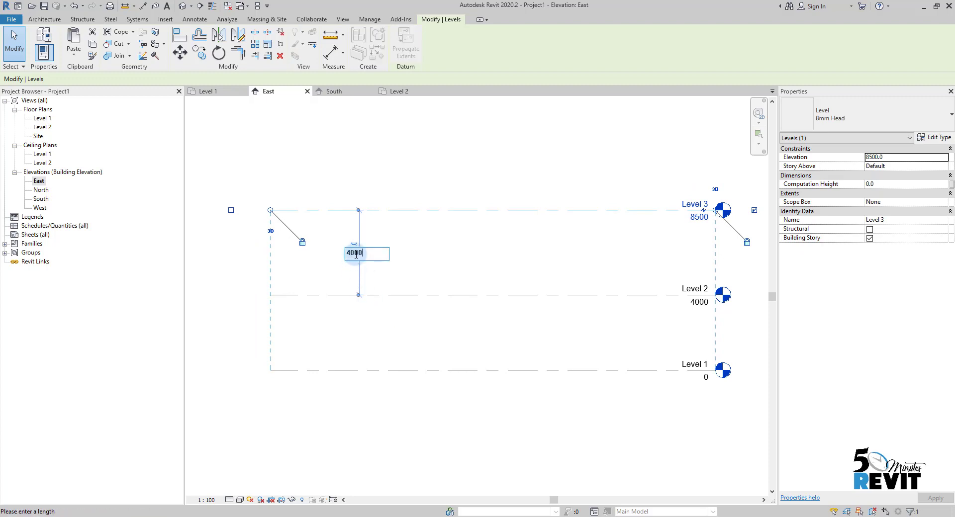
pyautogui.press('Return')
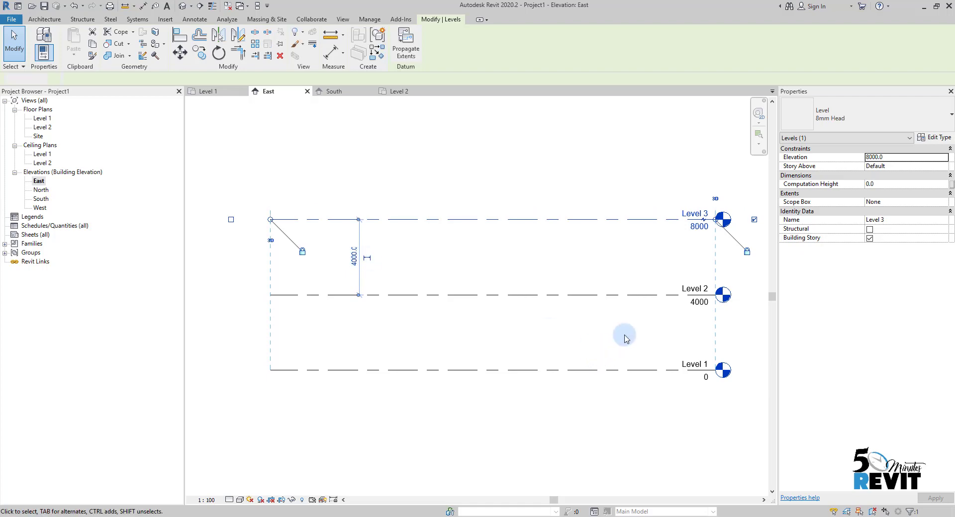
pyautogui.click(606, 348)
pyautogui.moveTo(624, 333); pyautogui.dragTo(572, 331, button='middle')
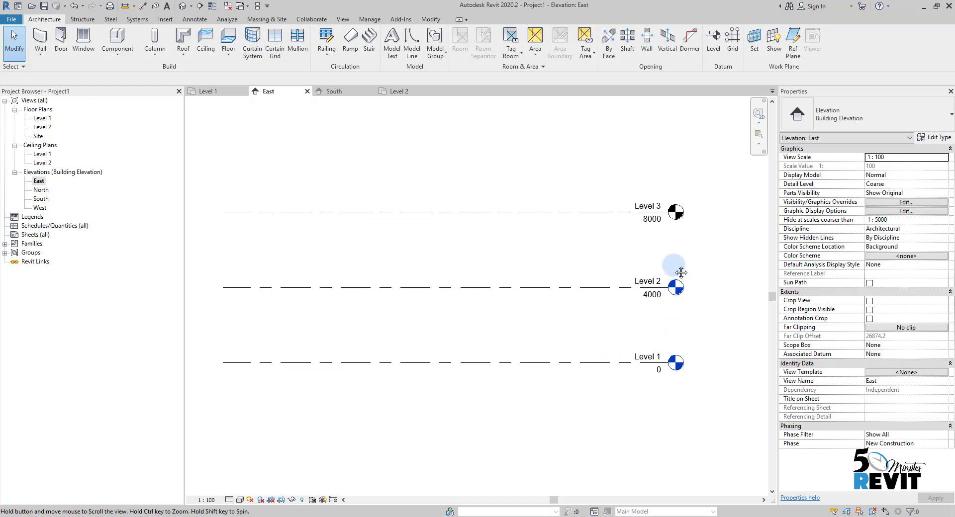
# Step: Open the Level 2 floor plan from its level head, then close that view
pyautogui.moveTo(673, 267); pyautogui.dragTo(664, 259, button='middle')
pyautogui.click(674, 207)
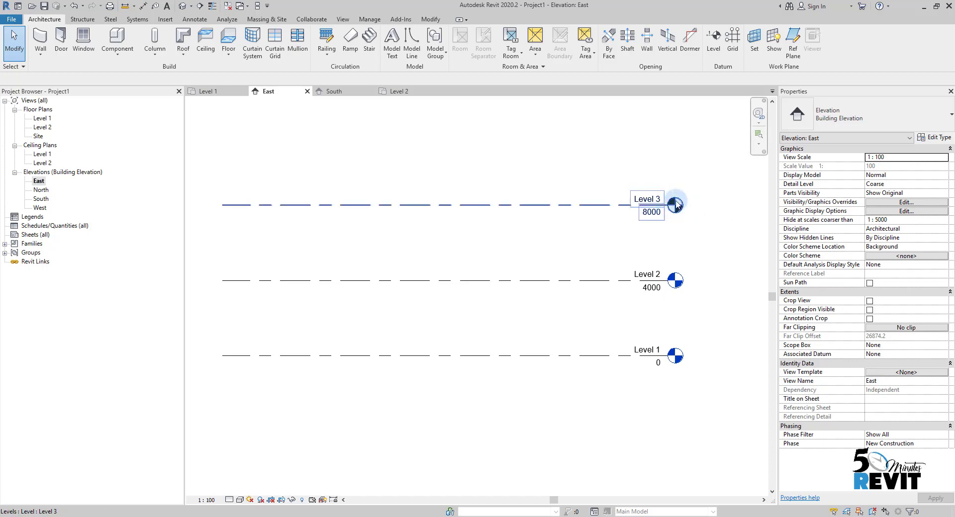
pyautogui.click(671, 243)
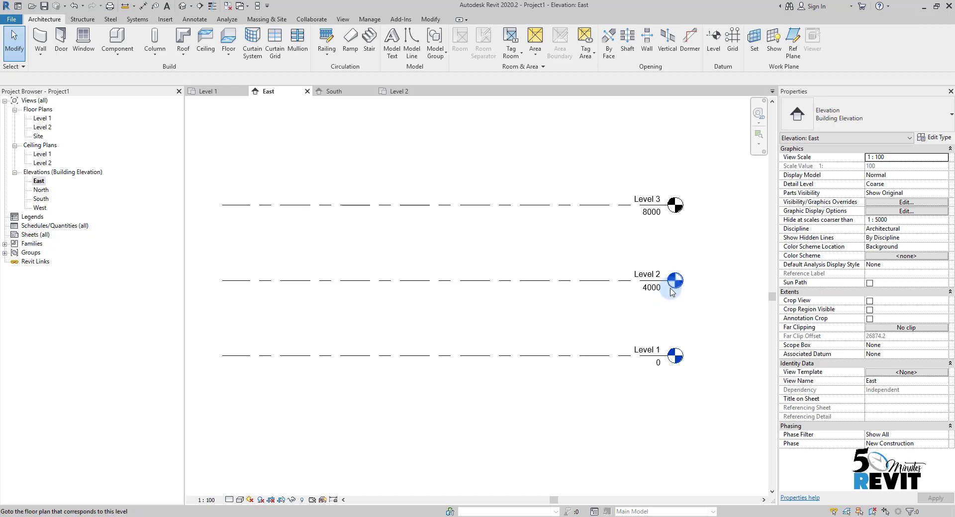
pyautogui.moveTo(628, 320); pyautogui.dragTo(617, 335, button='middle')
pyautogui.moveTo(528, 334); pyautogui.dragTo(547, 333, button='middle')
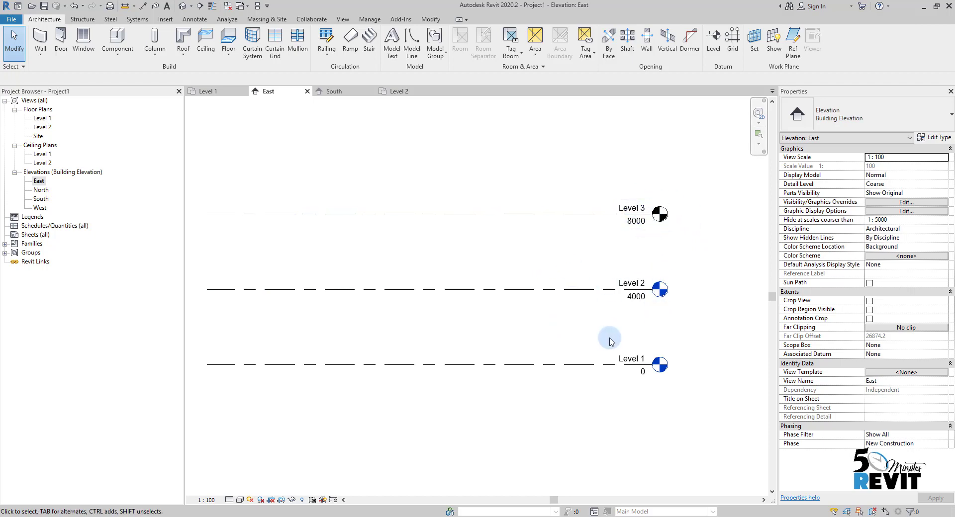
pyautogui.scroll(-2, 647, 334)
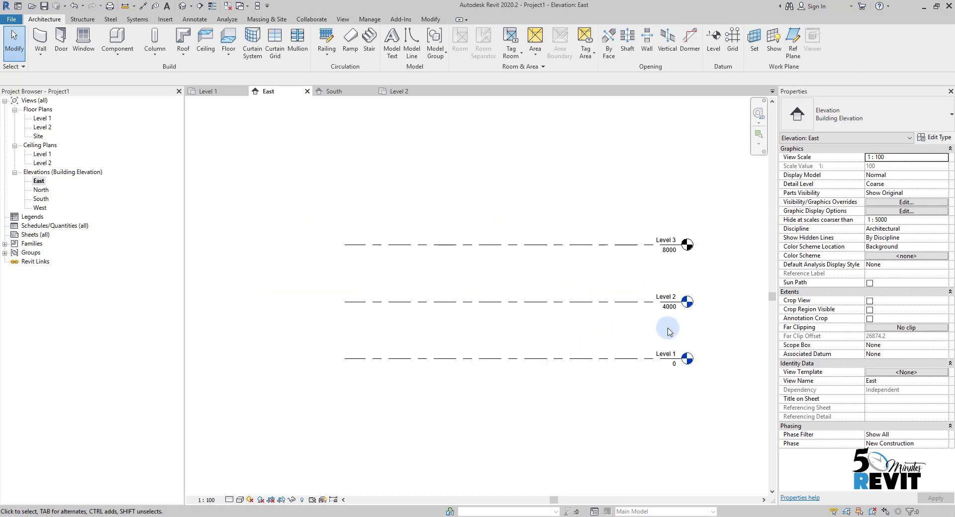
pyautogui.doubleClick(687, 301)
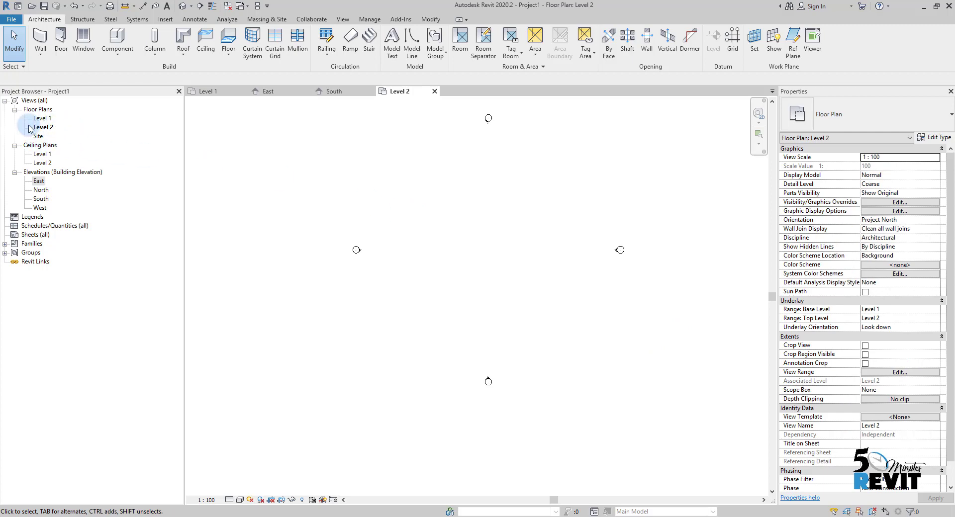
pyautogui.click(435, 91)
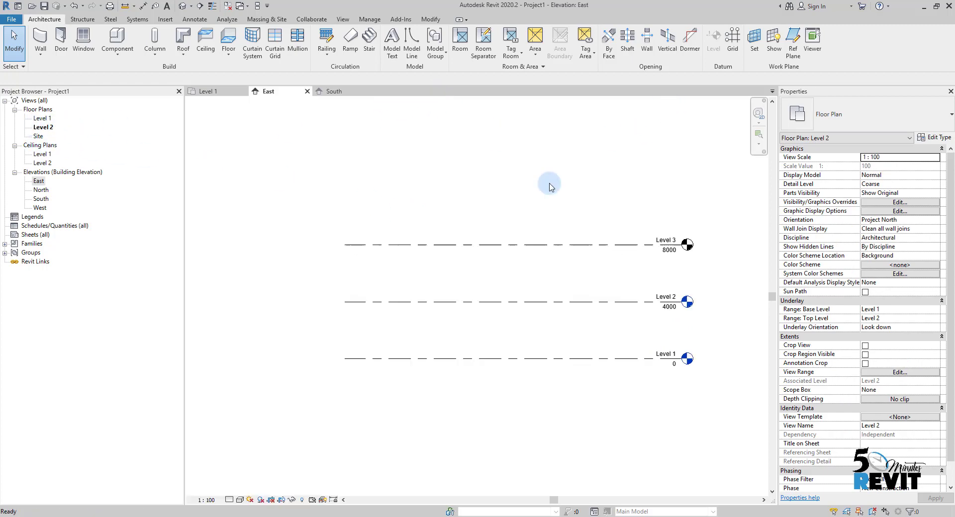
# Step: Select Level 3 to confirm it sits at 8000 above Levels 2 and 1, then deselect
pyautogui.click(687, 245)
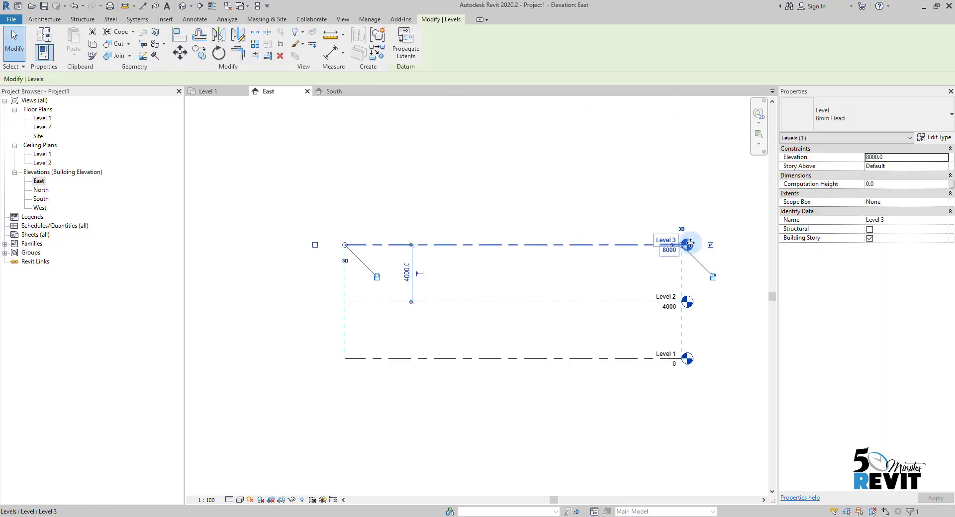
pyautogui.press('Escape')
pyautogui.scroll(3, 687, 243)
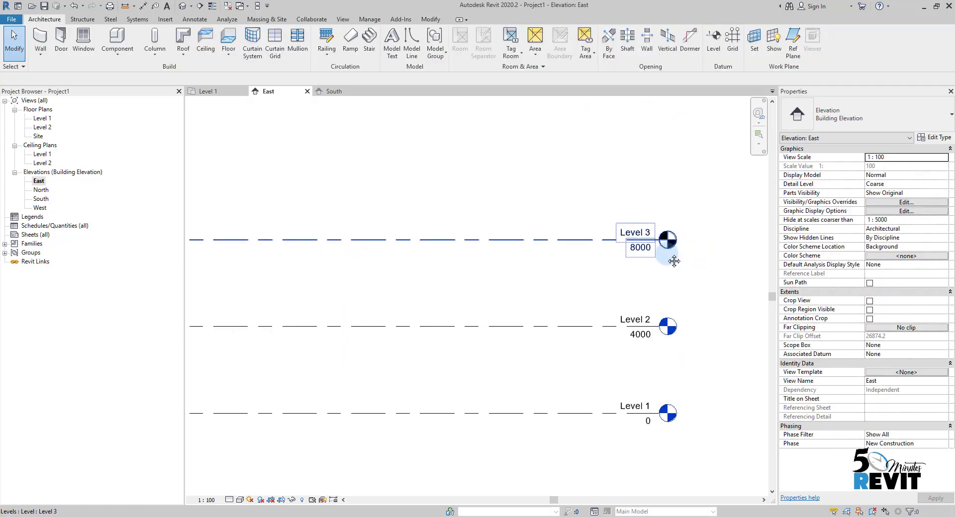
pyautogui.click(668, 241)
pyautogui.click(701, 295)
pyautogui.moveTo(674, 279); pyautogui.dragTo(667, 267, button='middle')
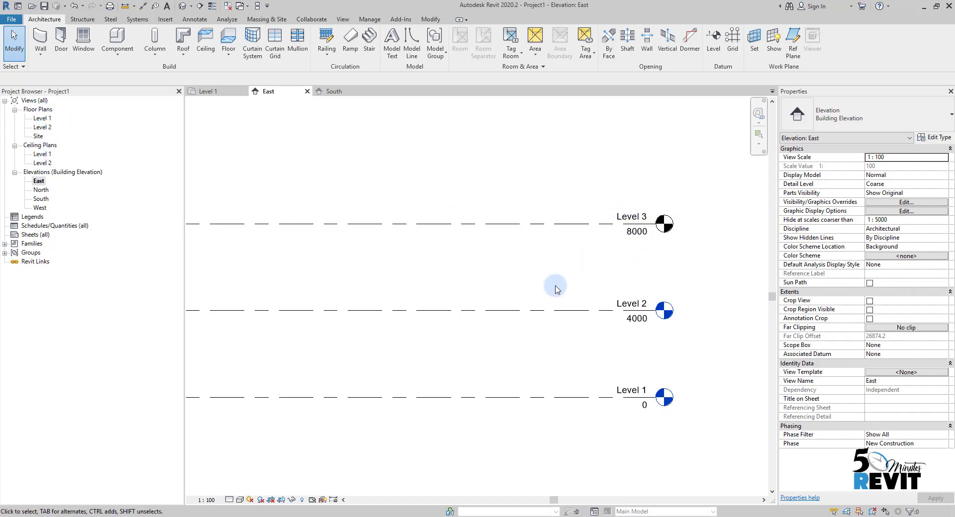
pyautogui.moveTo(561, 293); pyautogui.dragTo(569, 278, button='middle')
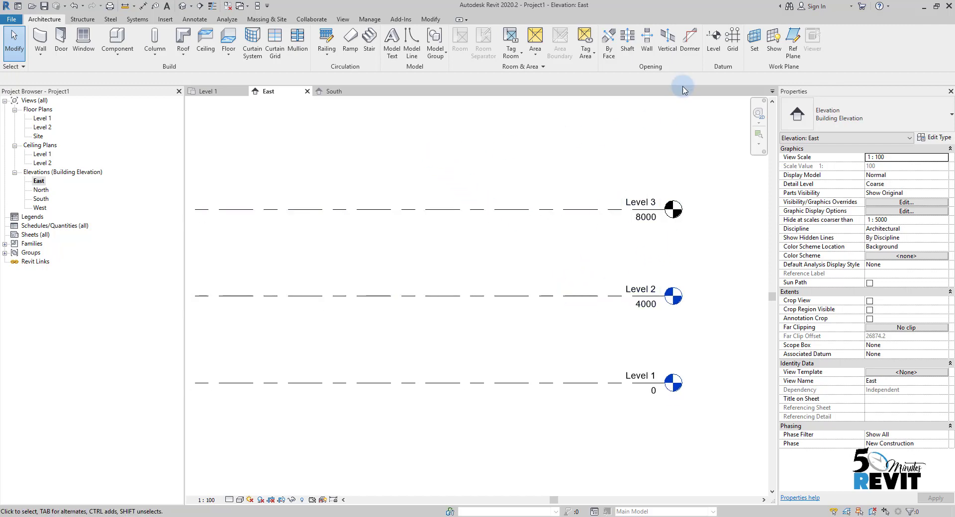
# Step: Start the Level tool, toggle the Make Plan View option, then cancel placement
pyautogui.click(712, 47)
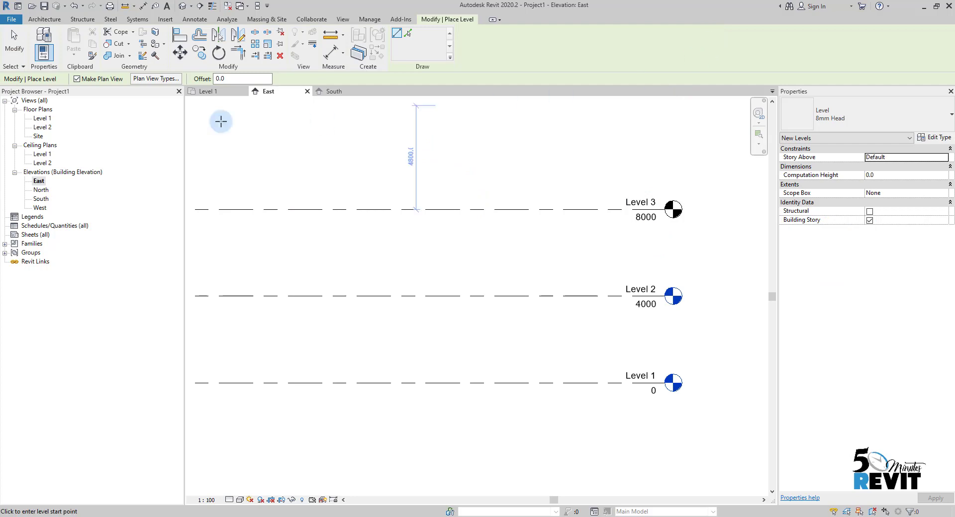
pyautogui.click(77, 80)
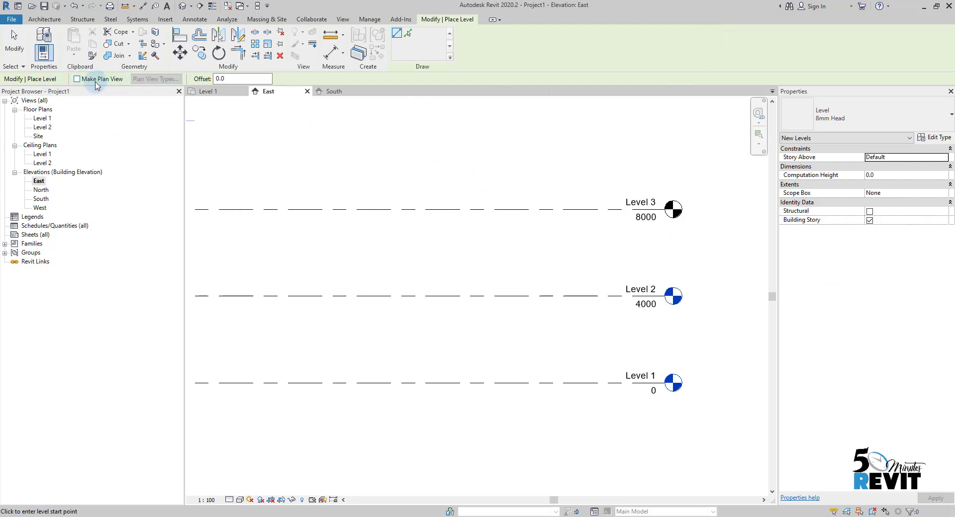
pyautogui.scroll(-1, 363, 207)
pyautogui.moveTo(363, 206); pyautogui.dragTo(420, 251, button='middle')
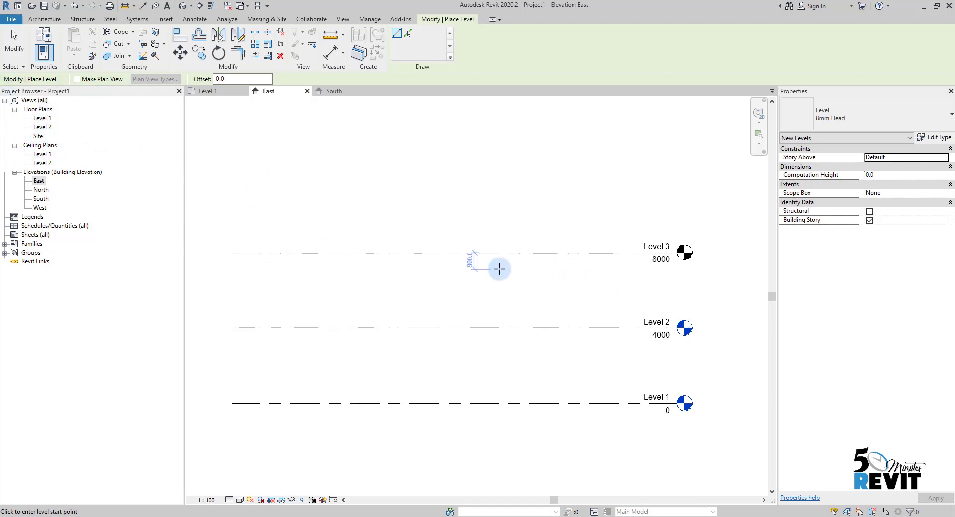
pyautogui.press('Escape')
pyautogui.press('Escape')
pyautogui.moveTo(581, 285); pyautogui.dragTo(543, 304, button='middle')
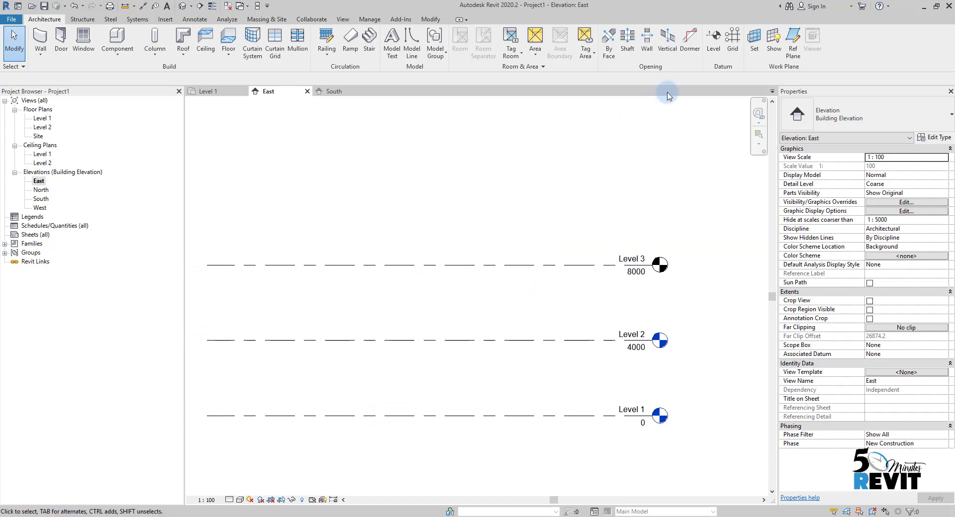
# Step: Draw Level 4 at 12300, aligned with Level 1, with its plan views created
pyautogui.click(714, 42)
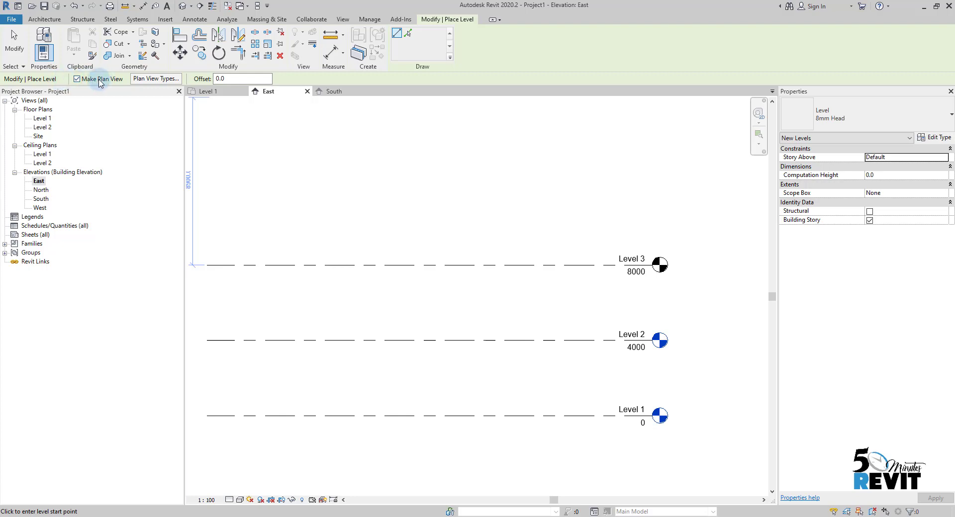
pyautogui.moveTo(354, 239); pyautogui.dragTo(396, 249, button='middle')
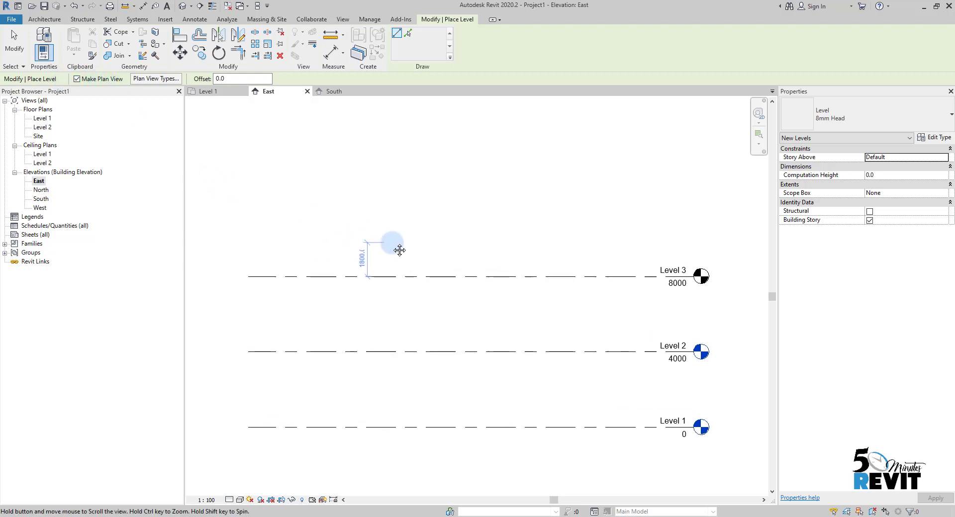
pyautogui.click(247, 195)
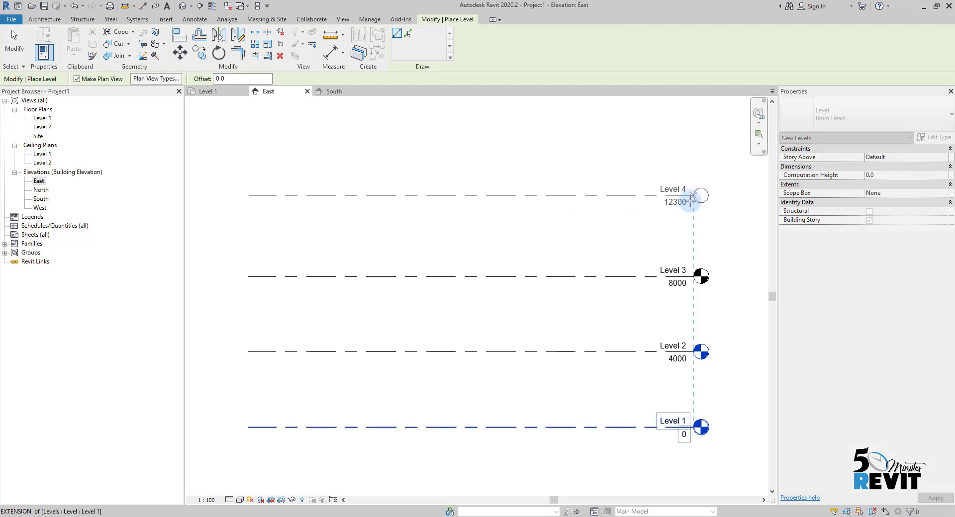
pyautogui.click(688, 200)
pyautogui.press('Escape')
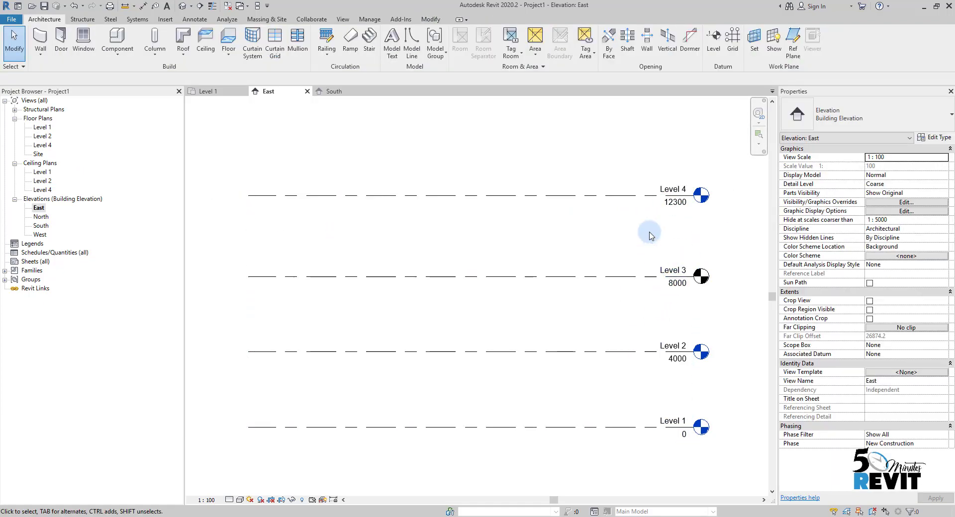
# Step: Expand Structural Plans in the Project Browser to reveal Level 4's structural plan
pyautogui.moveTo(649, 232); pyautogui.dragTo(574, 217, button='middle')
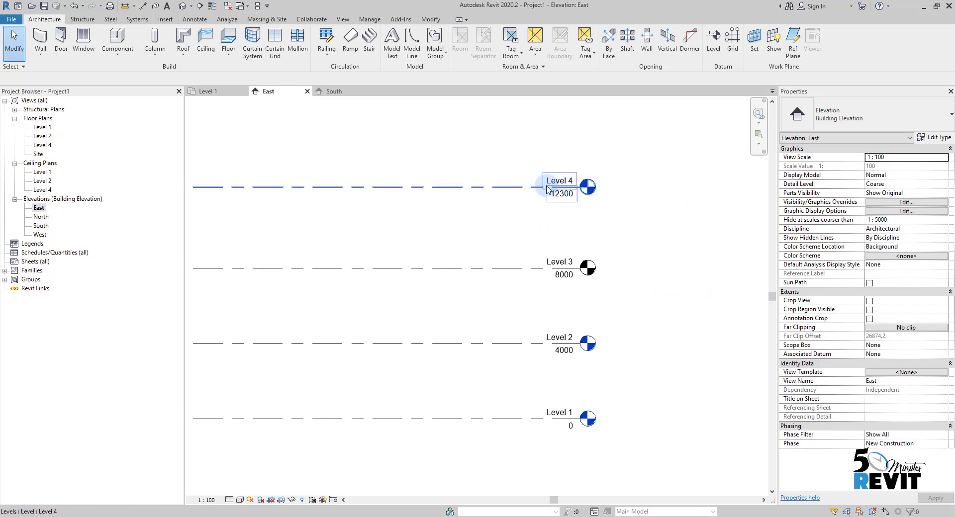
pyautogui.moveTo(570, 231); pyautogui.dragTo(615, 260, button='middle')
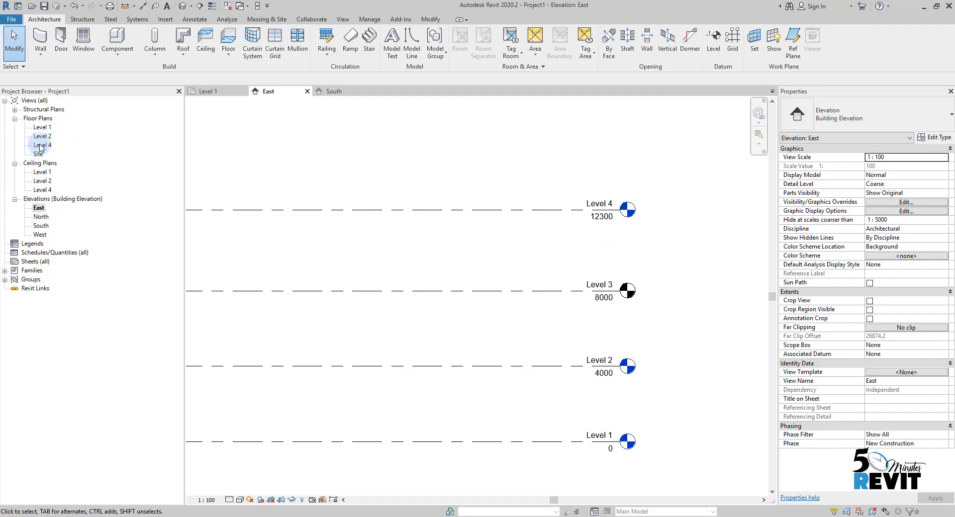
pyautogui.click(13, 109)
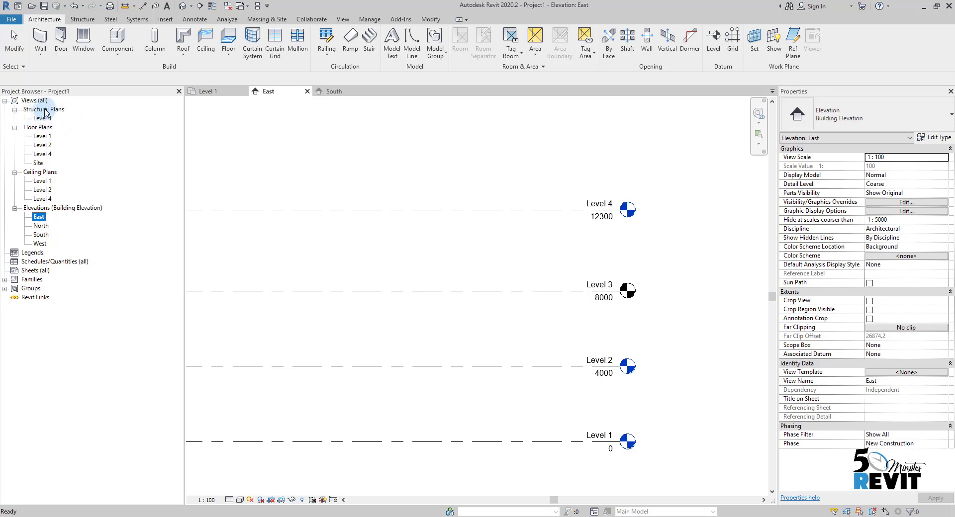
# Step: Clear the Level 3 selection, recentre the four-level East elevation, and switch to the View ribbon
pyautogui.click(486, 234)
pyautogui.scroll(-2, 501, 237)
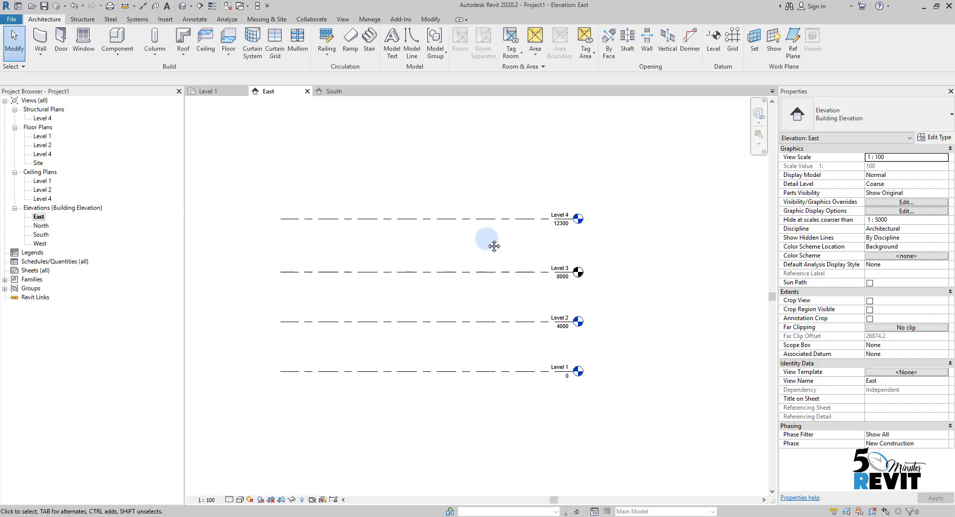
pyautogui.scroll(3, 546, 269)
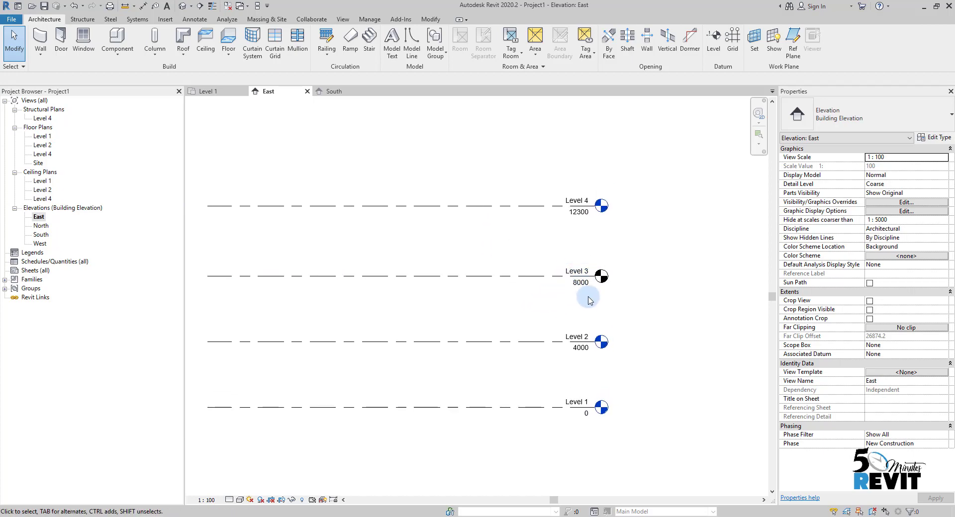
pyautogui.scroll(1, 587, 299)
pyautogui.scroll(1, 588, 300)
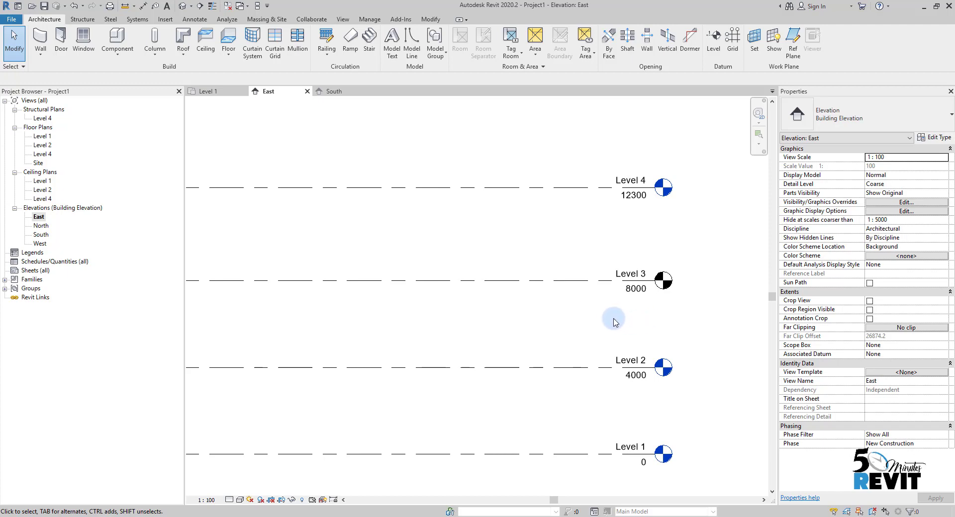
pyautogui.scroll(-1, 583, 308)
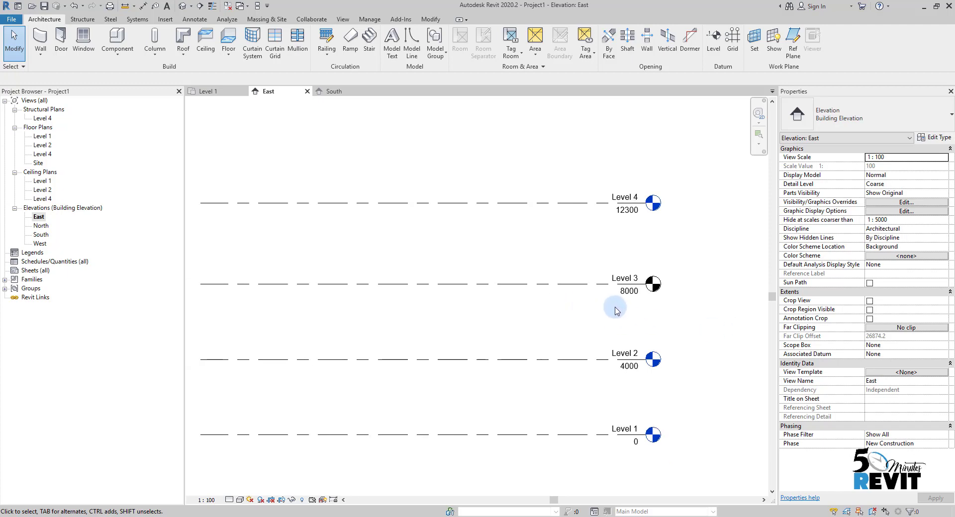
pyautogui.press('Escape')
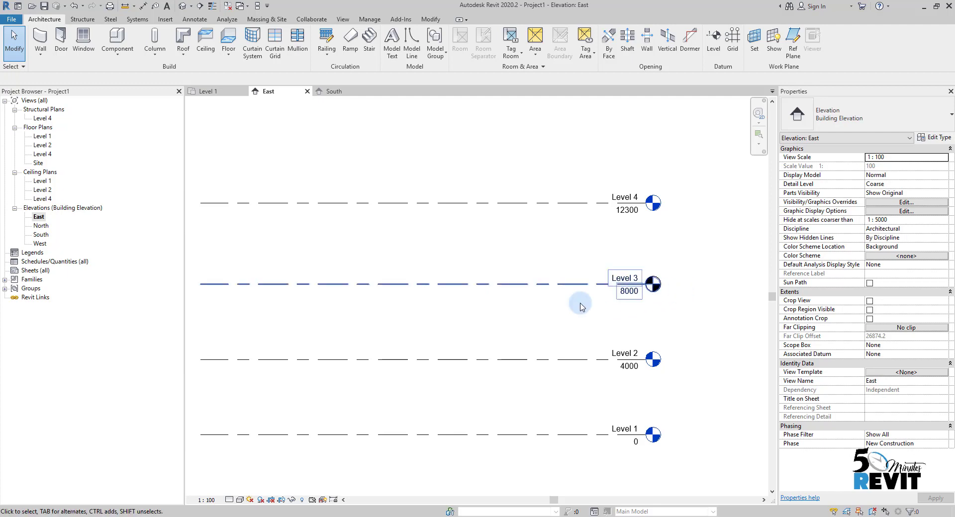
pyautogui.moveTo(591, 318); pyautogui.dragTo(617, 311, button='middle')
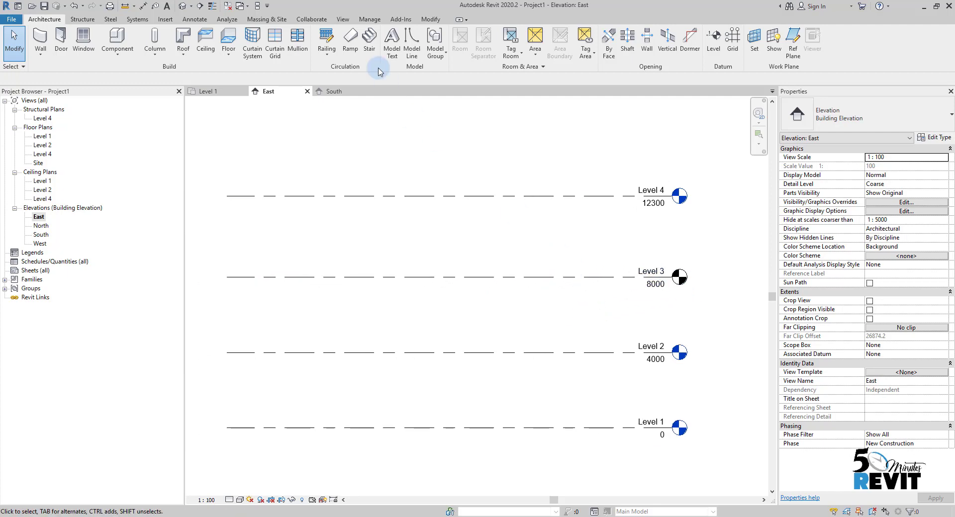
pyautogui.click(342, 20)
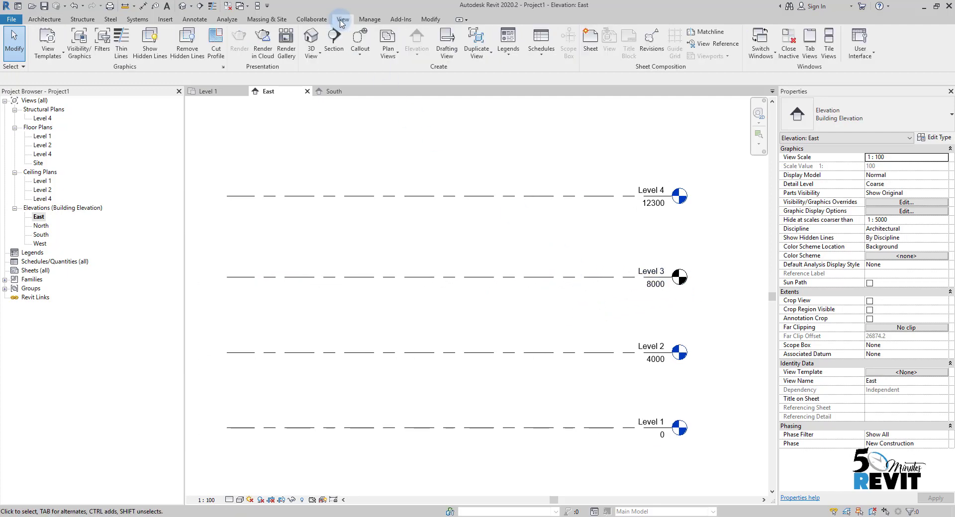
# Step: Create a Level 3 floor plan from Plan Views > Floor Plan, skipping duplicate views, and open it
pyautogui.click(393, 59)
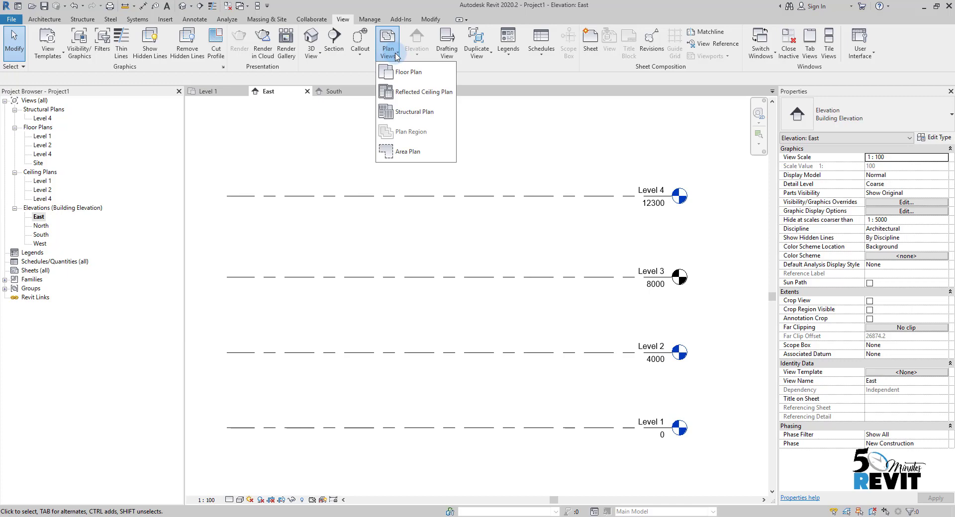
pyautogui.click(403, 71)
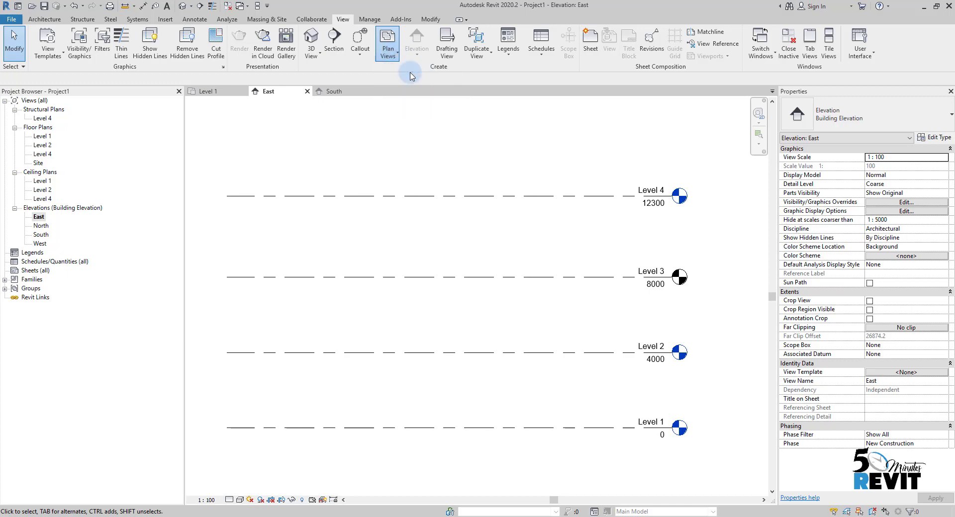
pyautogui.moveTo(324, 123); pyautogui.dragTo(391, 102)
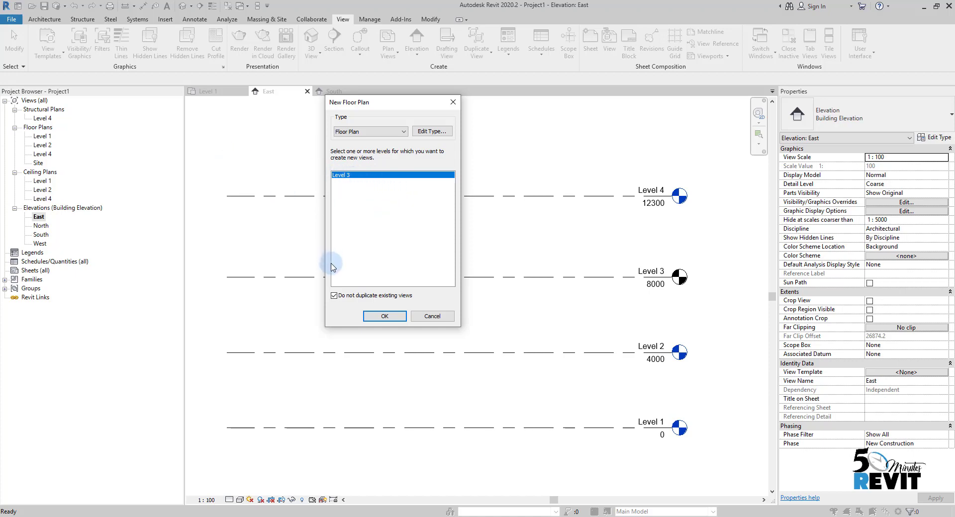
pyautogui.click(333, 295)
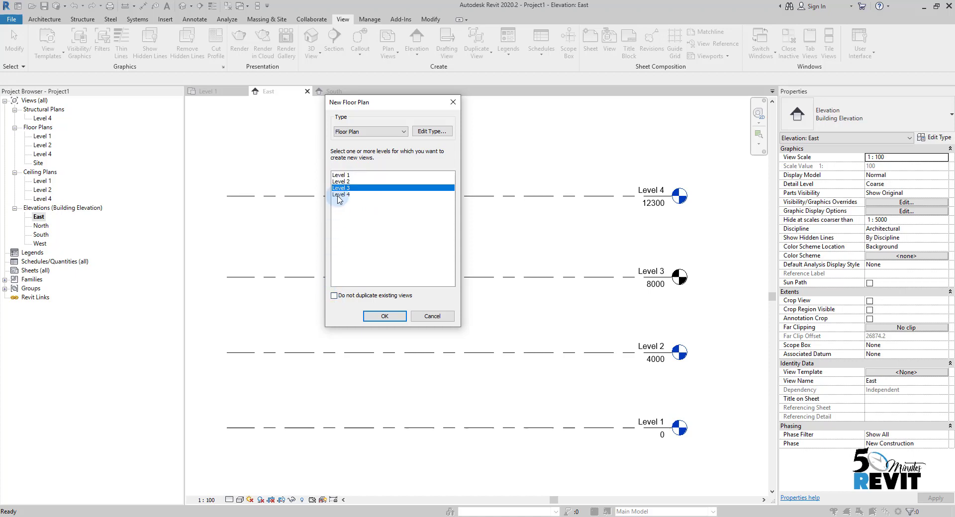
pyautogui.click(333, 295)
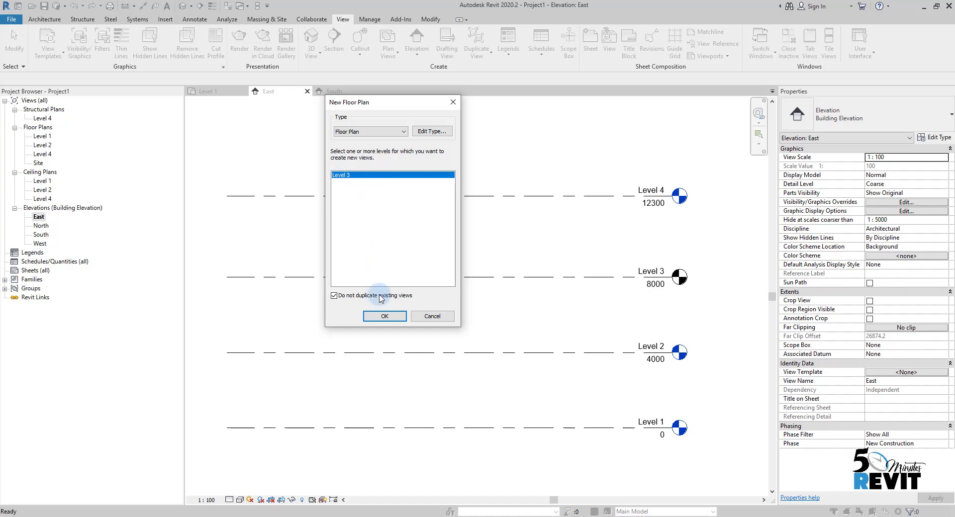
pyautogui.click(386, 316)
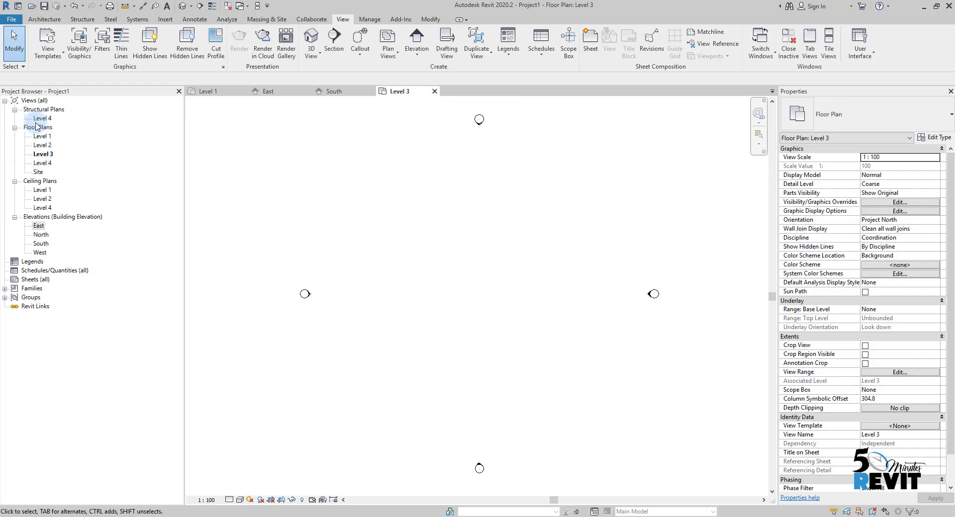
# Step: Open the Level 3 floor plan by double-clicking its level head in the elevation
pyautogui.click(435, 91)
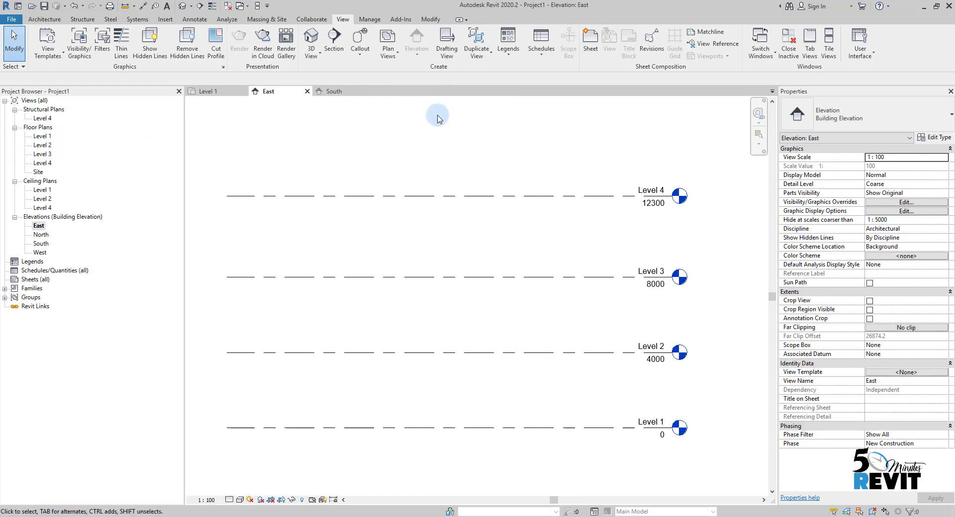
pyautogui.moveTo(643, 267); pyautogui.dragTo(601, 222, button='middle')
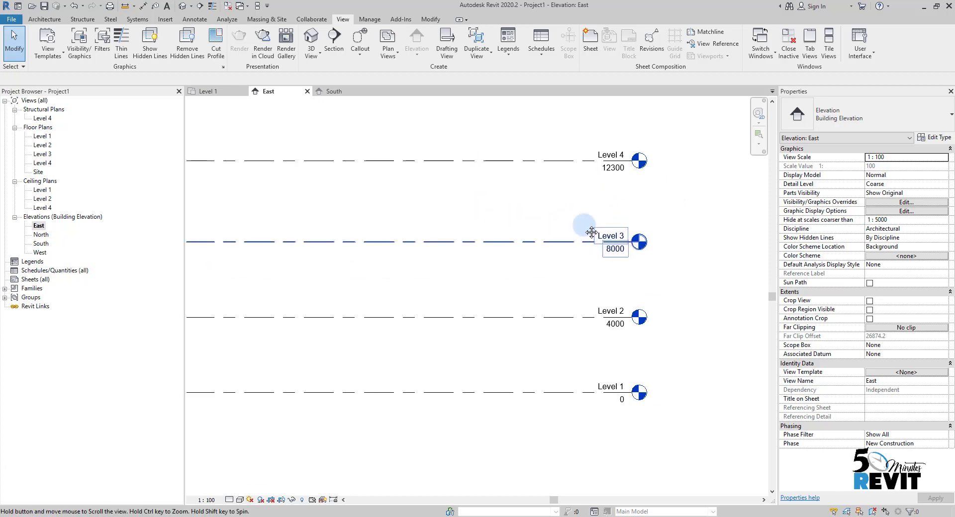
pyautogui.scroll(1, 614, 256)
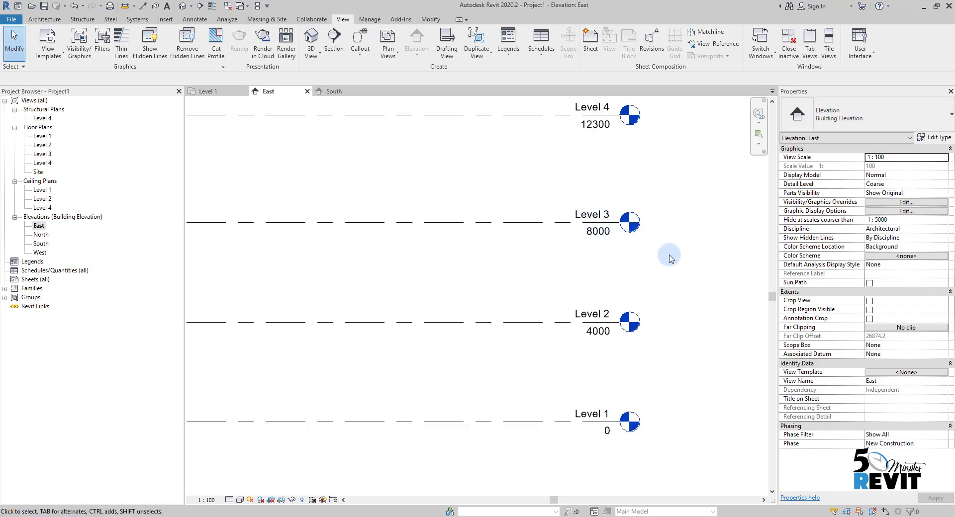
pyautogui.moveTo(642, 268); pyautogui.dragTo(631, 279, button='middle')
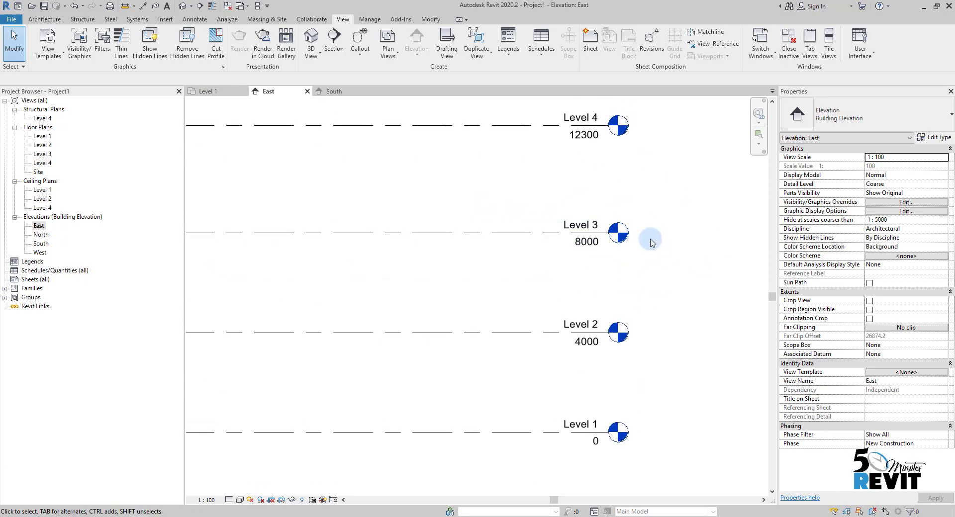
pyautogui.moveTo(608, 264); pyautogui.dragTo(614, 287, button='middle')
pyautogui.doubleClick(618, 263)
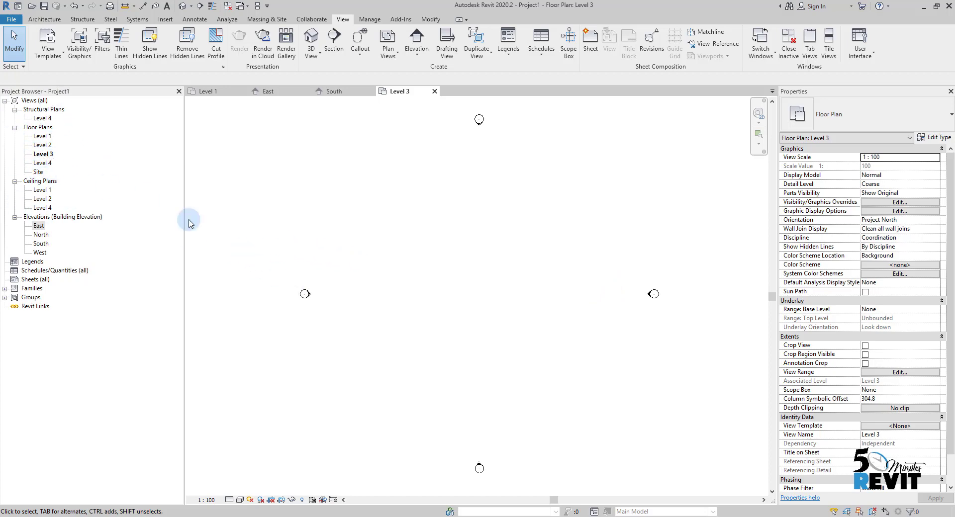
pyautogui.click(821, 142)
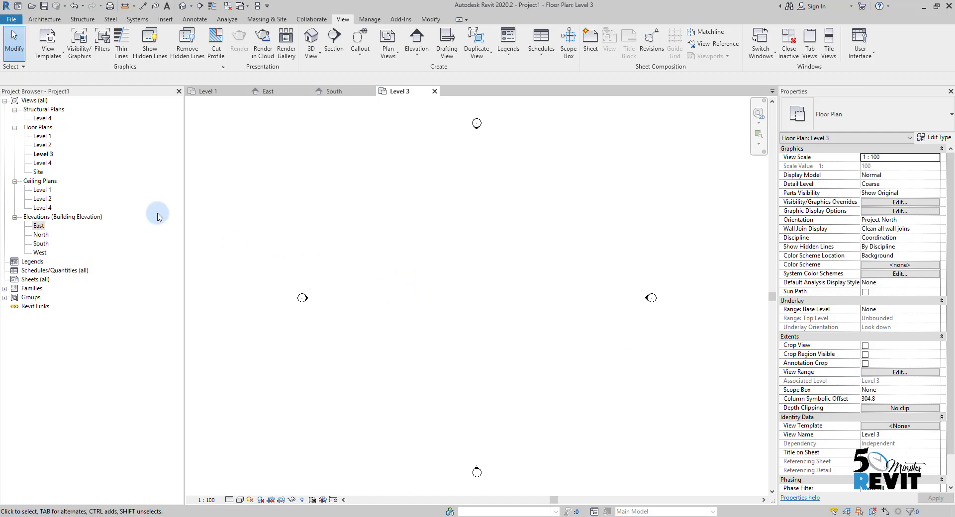
pyautogui.moveTo(538, 328)
pyautogui.mouseDown(button='middle')
pyautogui.moveTo(506, 312)
pyautogui.moveTo(523, 339)
pyautogui.mouseUp(button='middle')
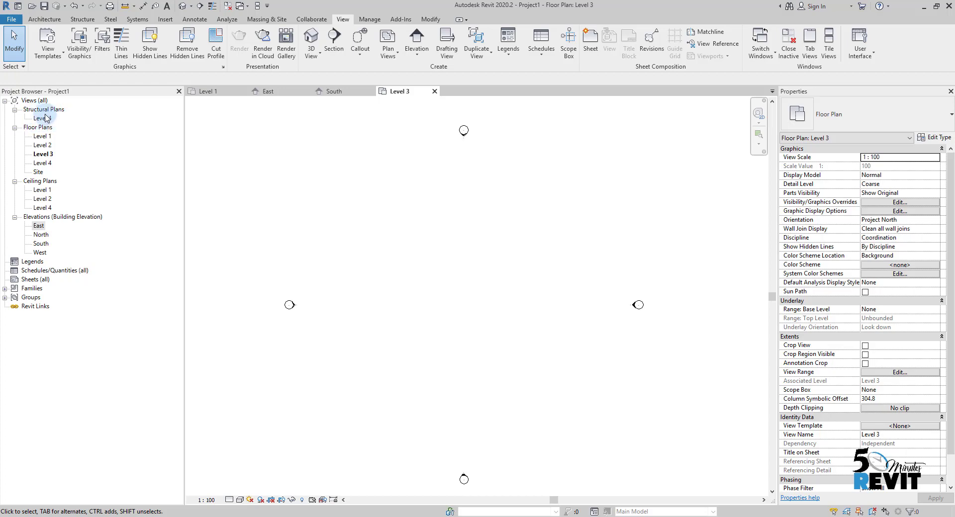
# Step: Reopen the East elevation from the Project Browser with levels centred
pyautogui.click(39, 227)
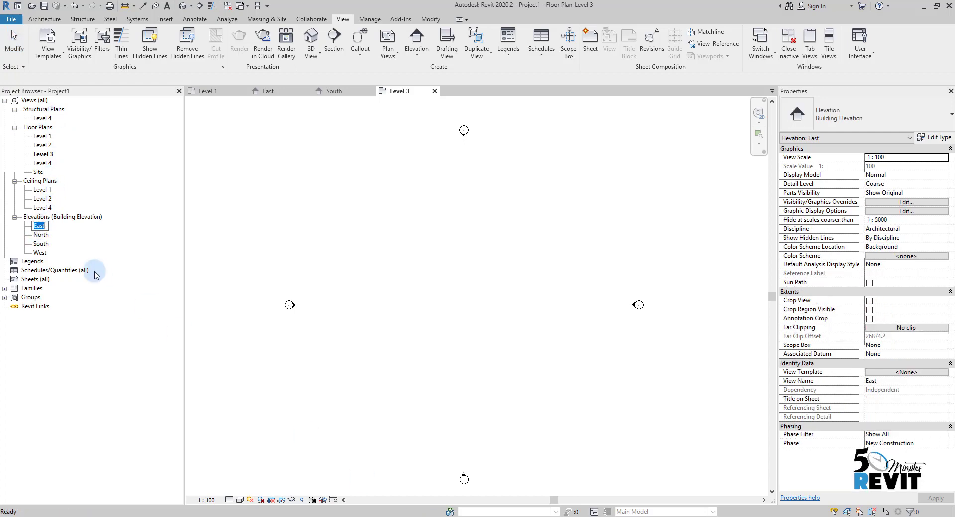
pyautogui.doubleClick(42, 228)
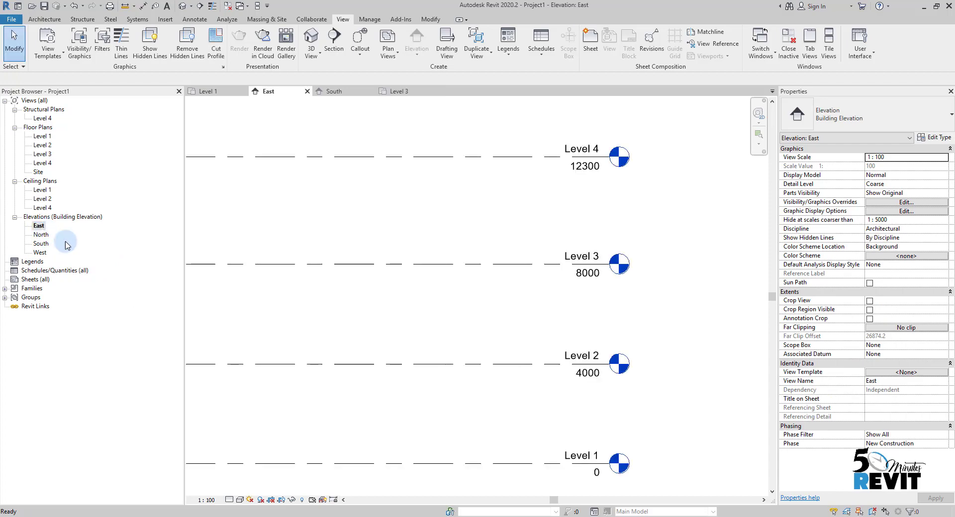
pyautogui.moveTo(458, 373); pyautogui.dragTo(486, 340, button='middle')
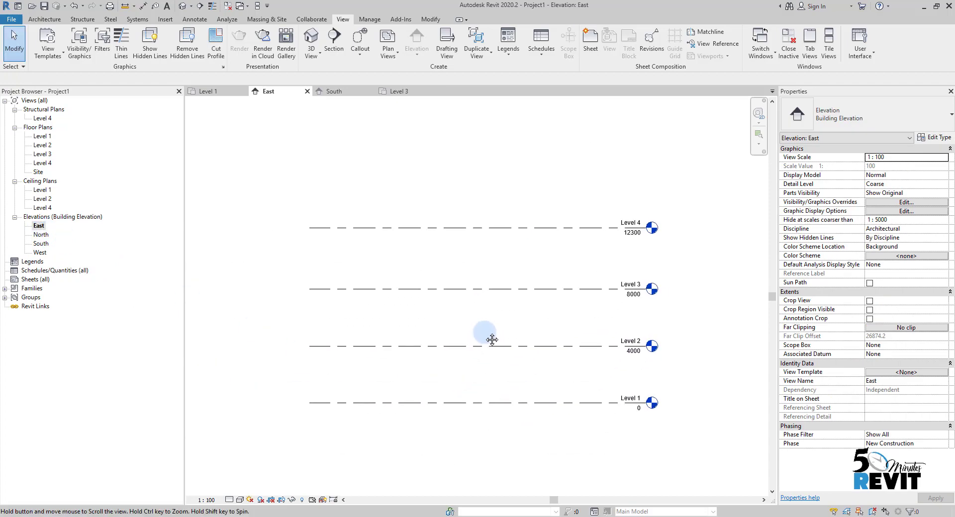
# Step: Start the Level tool and set Plan View Types to create only Floor Plans
pyautogui.click(43, 19)
pyautogui.click(714, 39)
pyautogui.moveTo(488, 169); pyautogui.dragTo(477, 197, button='middle')
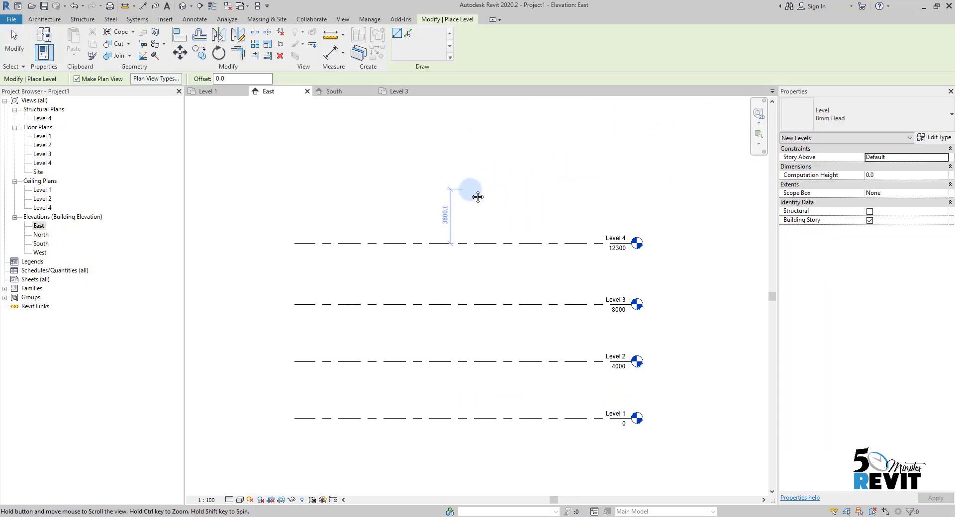
pyautogui.moveTo(294, 205); pyautogui.dragTo(311, 205, button='middle')
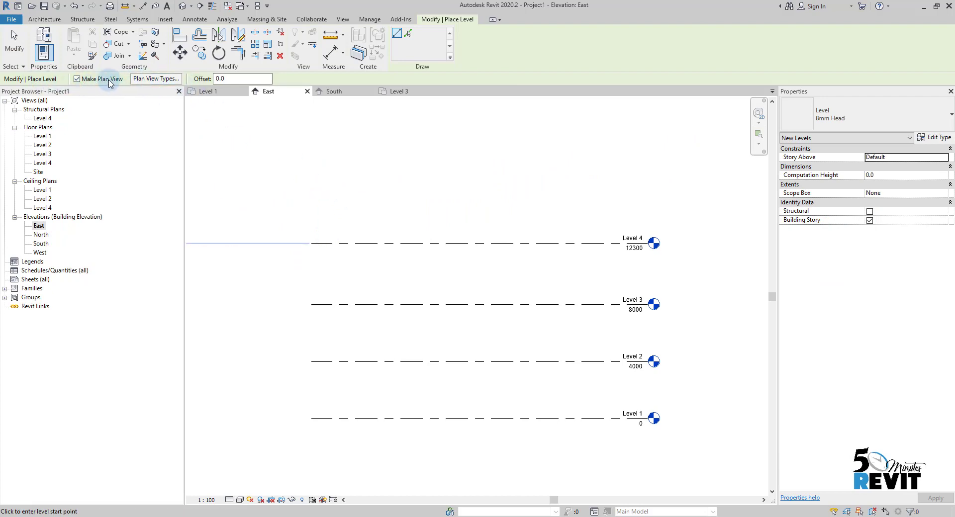
pyautogui.click(165, 81)
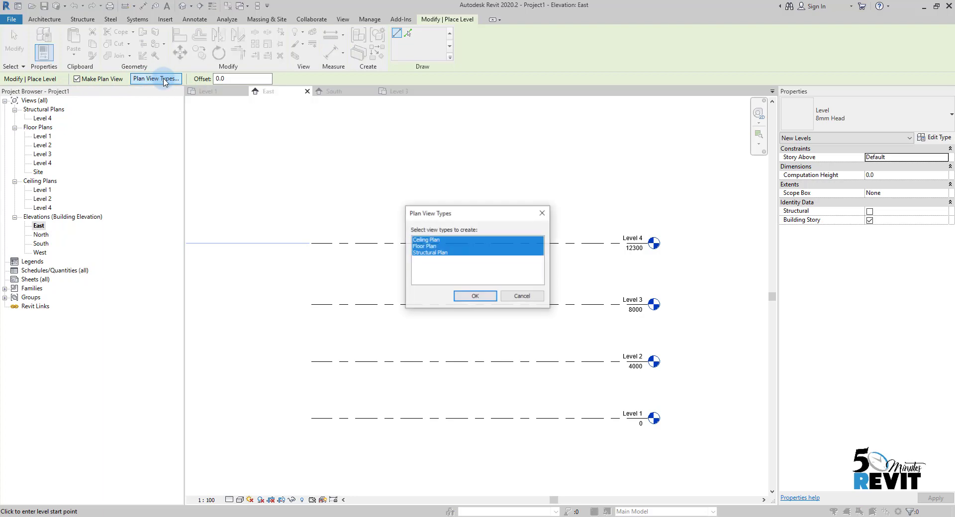
pyautogui.moveTo(440, 214); pyautogui.dragTo(440, 169)
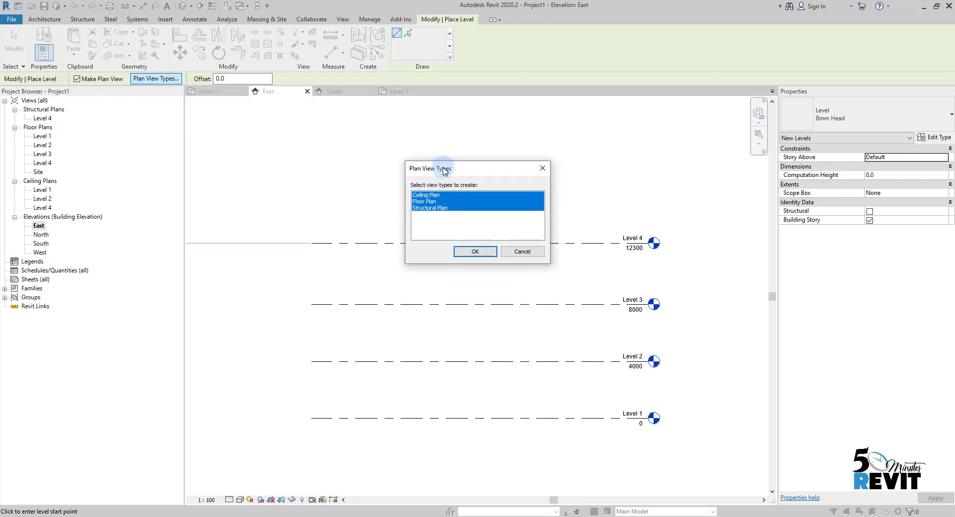
pyautogui.click(426, 202)
pyautogui.click(434, 208)
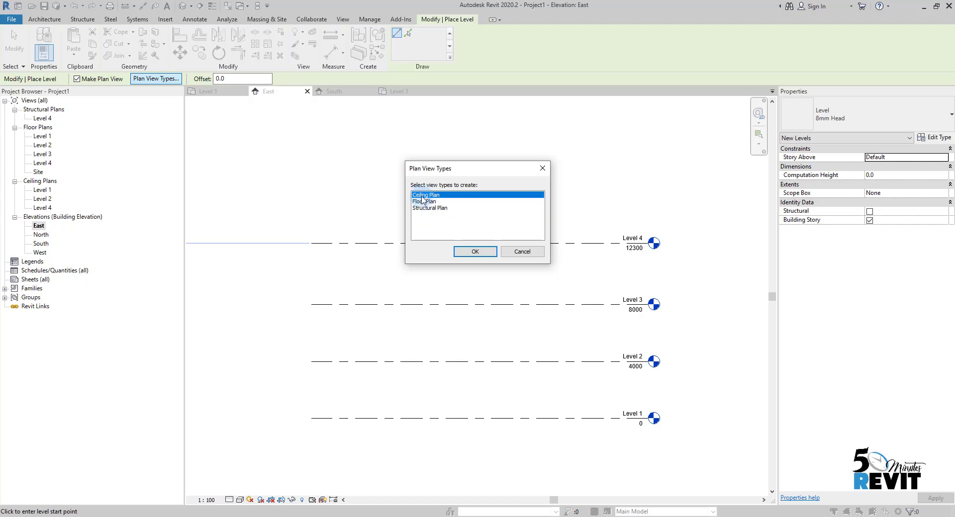
pyautogui.click(426, 202)
pyautogui.click(426, 201)
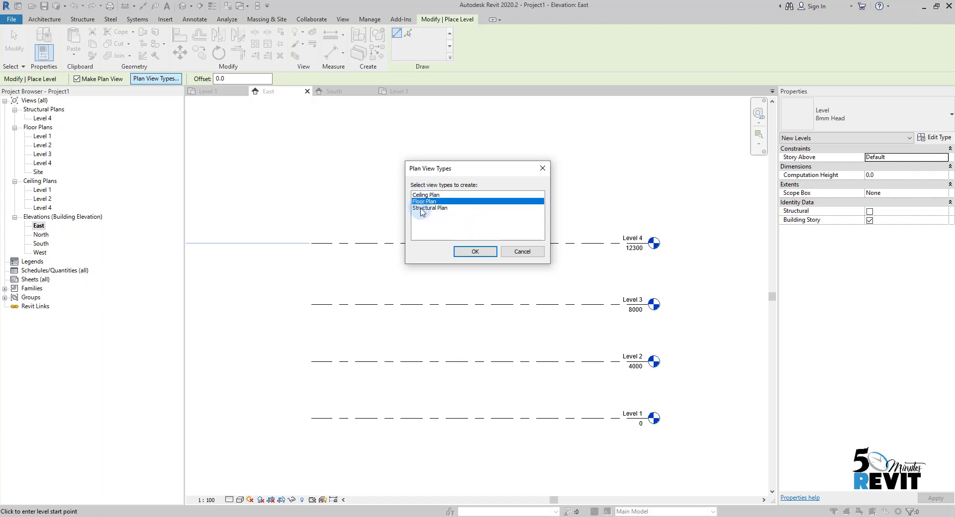
pyautogui.click(473, 253)
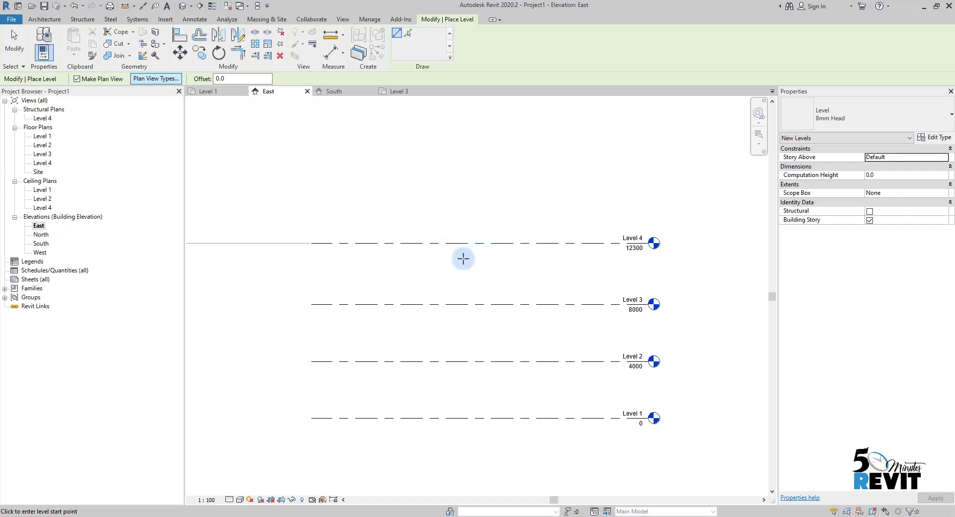
# Step: Draw Level 5 at 16500 above Level 4, aligned with the other levels
pyautogui.moveTo(324, 229); pyautogui.dragTo(338, 243, button='middle')
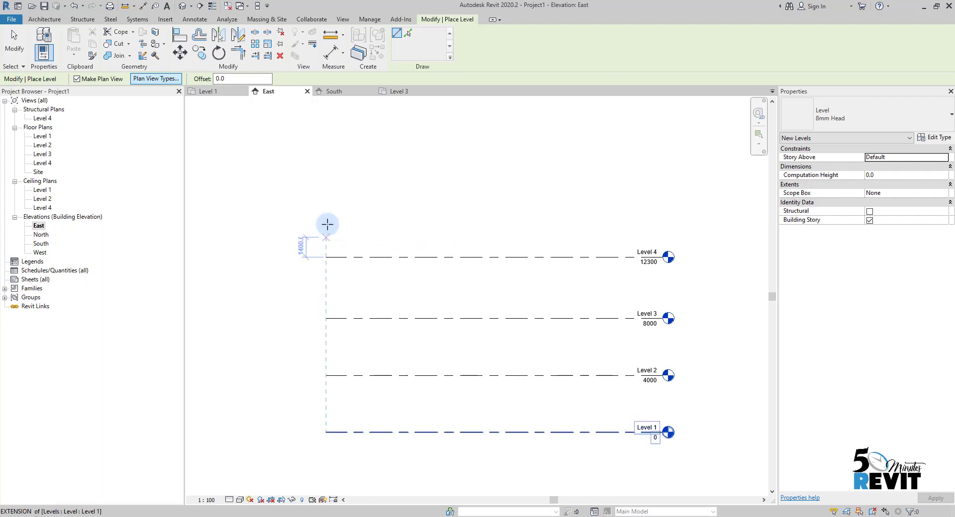
pyautogui.click(328, 198)
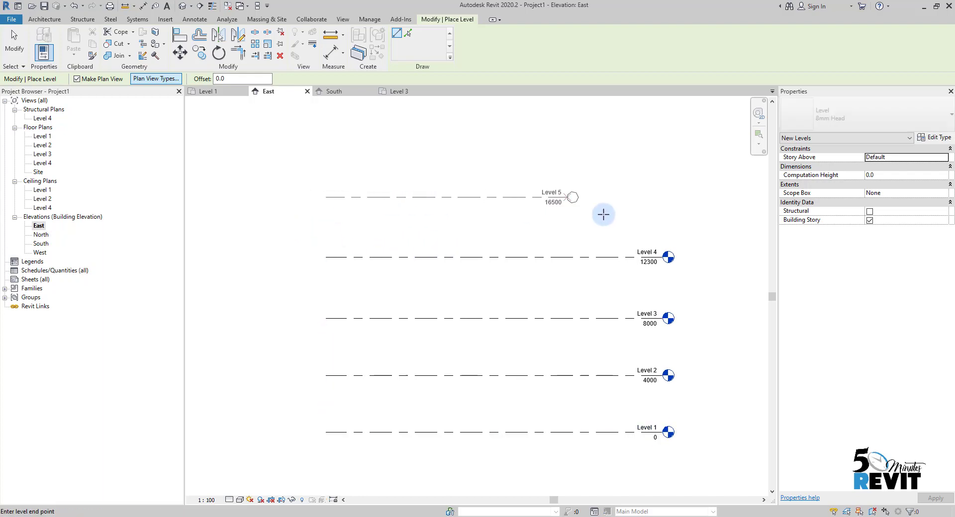
pyautogui.click(661, 209)
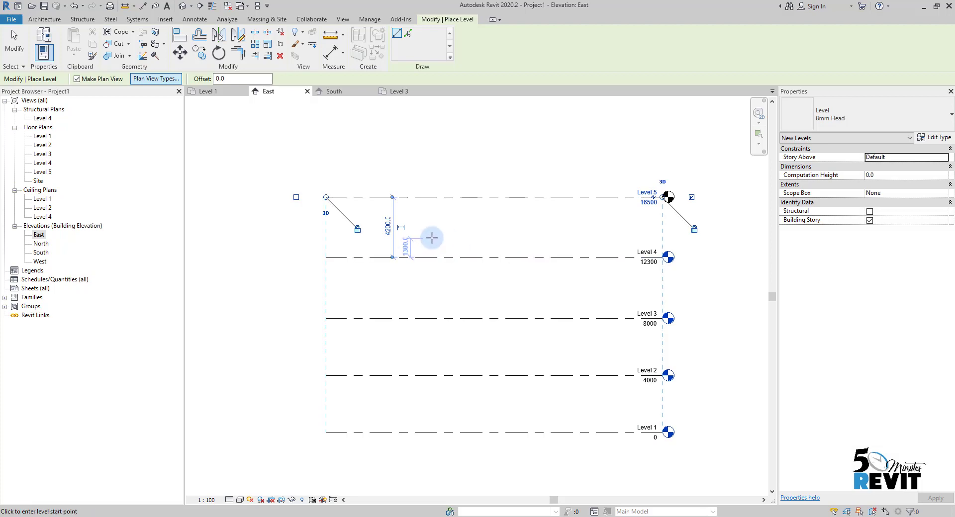
pyautogui.press('Escape')
pyautogui.press('Escape')
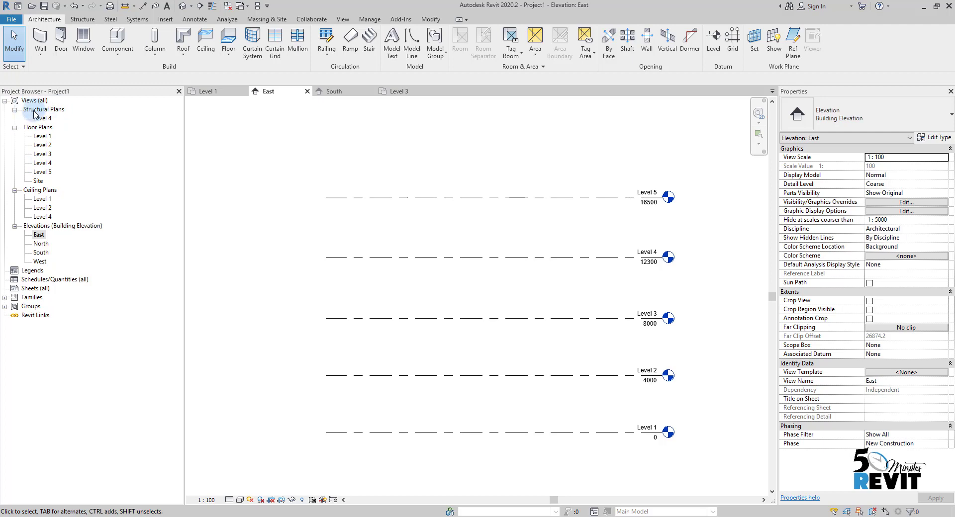
# Step: Delete the Level 4 structural plan and recentre the five levels in the elevation
pyautogui.click(48, 119)
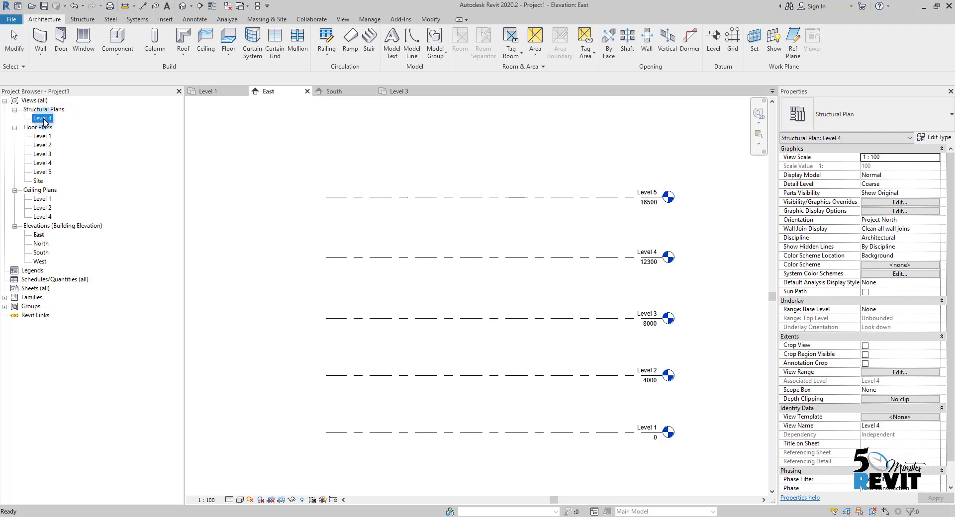
pyautogui.rightClick(44, 121)
pyautogui.click(72, 238)
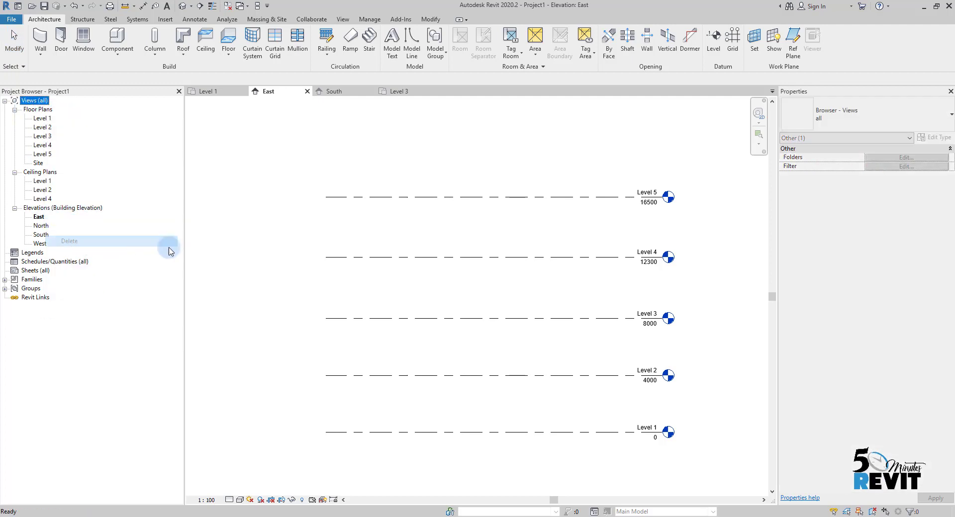
pyautogui.click(427, 288)
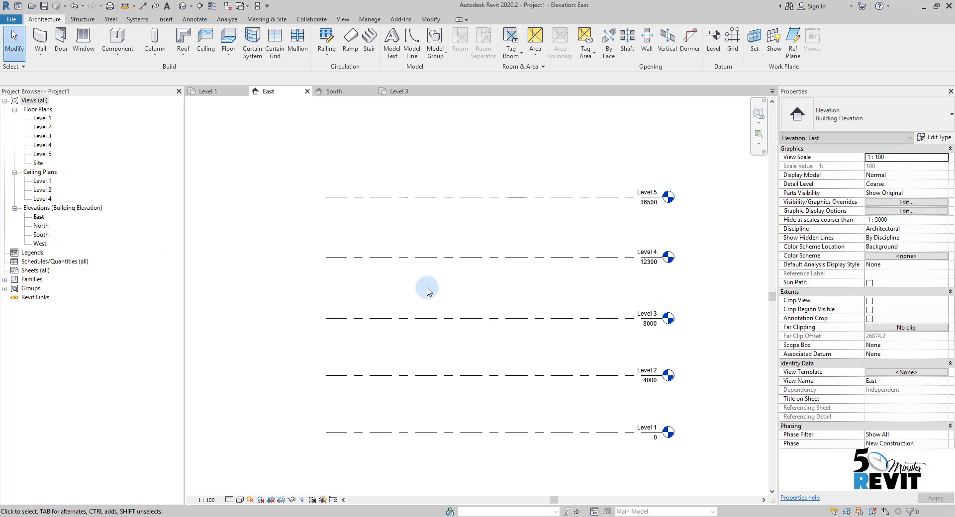
pyautogui.scroll(-1, 434, 290)
pyautogui.moveTo(427, 290)
pyautogui.mouseDown(button='middle')
pyautogui.moveTo(433, 284)
pyautogui.moveTo(418, 277)
pyautogui.mouseUp(button='middle')
pyautogui.moveTo(472, 291); pyautogui.dragTo(456, 302, button='middle')
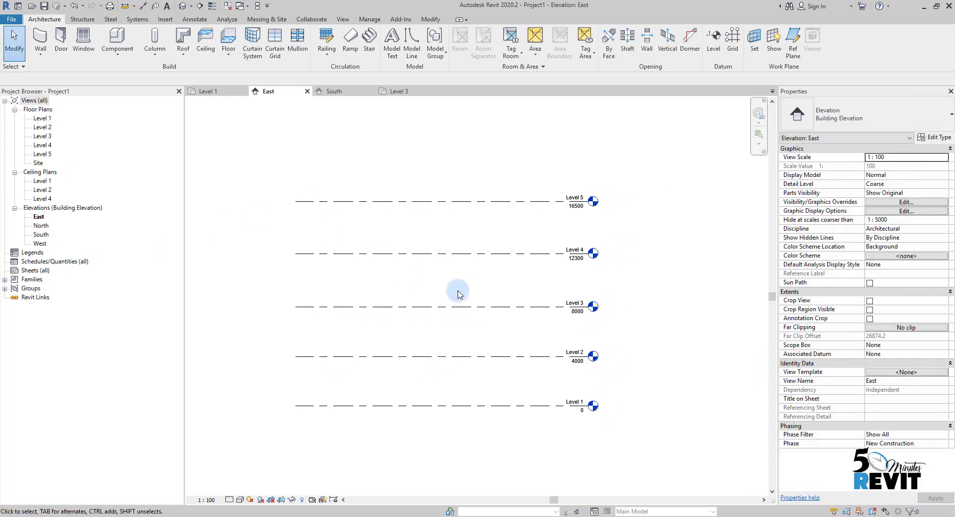